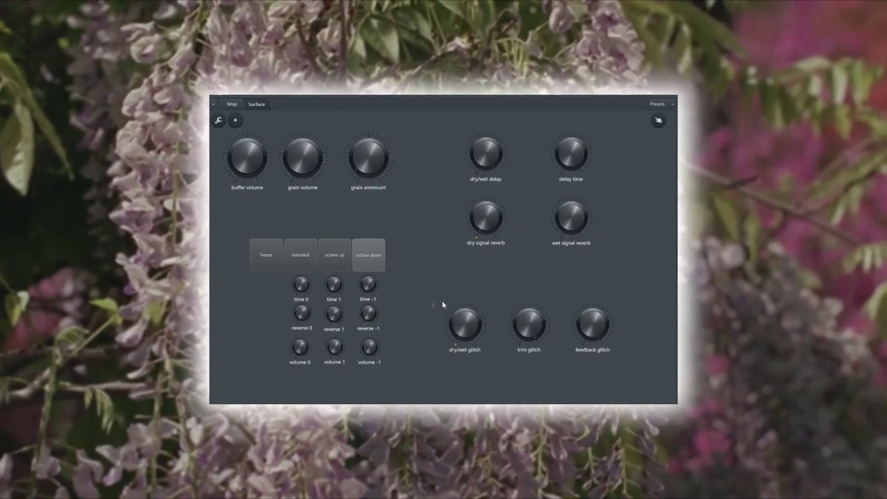
Step: Turn the dry/wet delay knob on the control surface
{"action": "left_click_drag", "start_coordinate": [486, 153], "coordinate": [486, 164]}
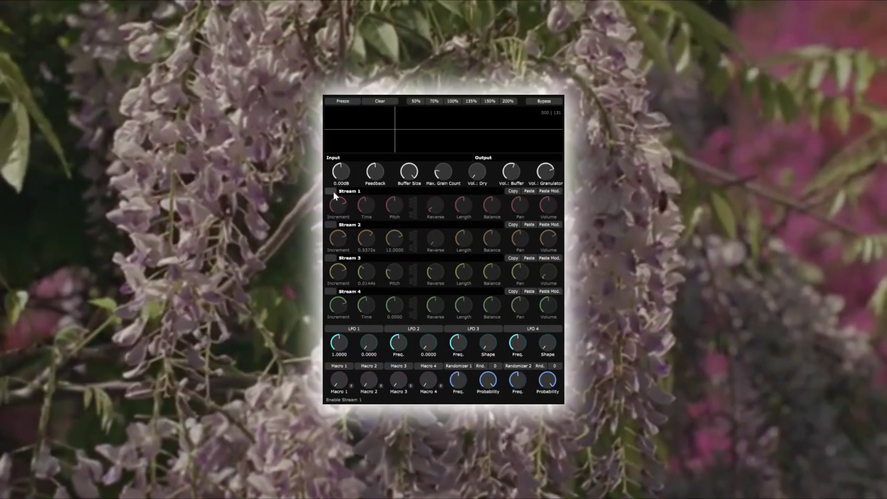
Step: Enable Streams 1, 2 and 3 in the Emergence plugin
{"action": "left_click", "coordinate": [330, 191]}
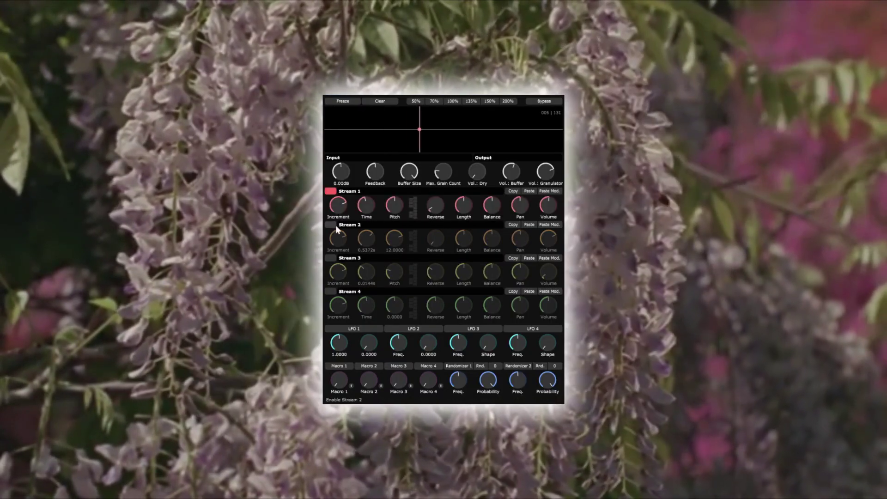
{"action": "left_click", "coordinate": [330, 224]}
{"action": "left_click", "coordinate": [331, 258]}
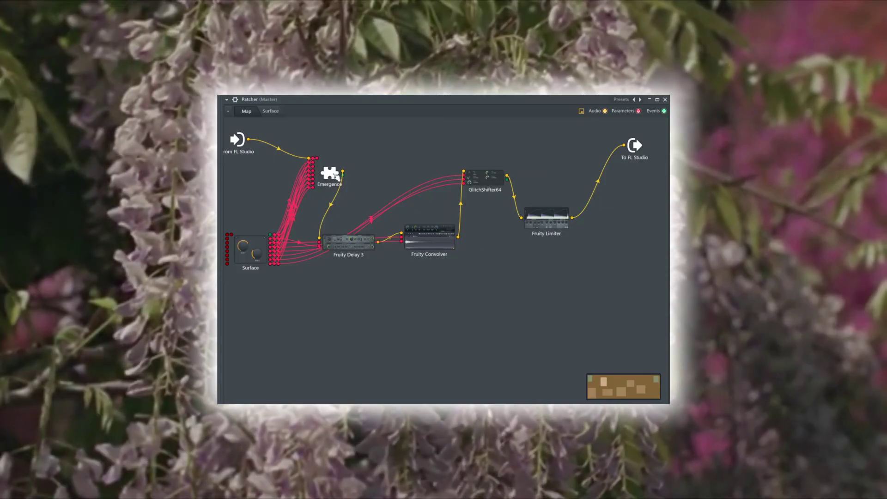
Step: Rearrange Emergence, Fruity Delay 3, Fruity Convolver, GlitchShifter64 and Fruity Limiter on the map so the signal chain is laid out clearly
{"action": "left_click_drag", "start_coordinate": [335, 176], "coordinate": [330, 162]}
{"action": "left_click_drag", "start_coordinate": [351, 240], "coordinate": [360, 227]}
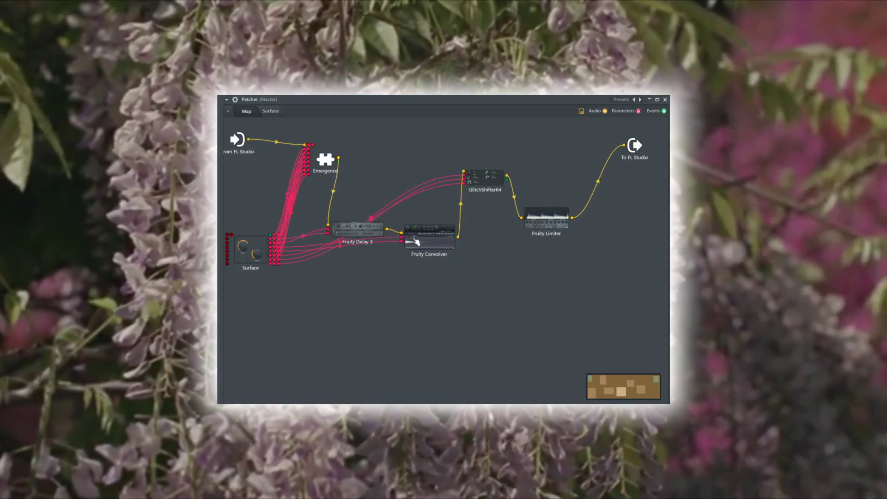
{"action": "left_click_drag", "start_coordinate": [416, 241], "coordinate": [429, 258]}
{"action": "left_click_drag", "start_coordinate": [485, 178], "coordinate": [515, 271]}
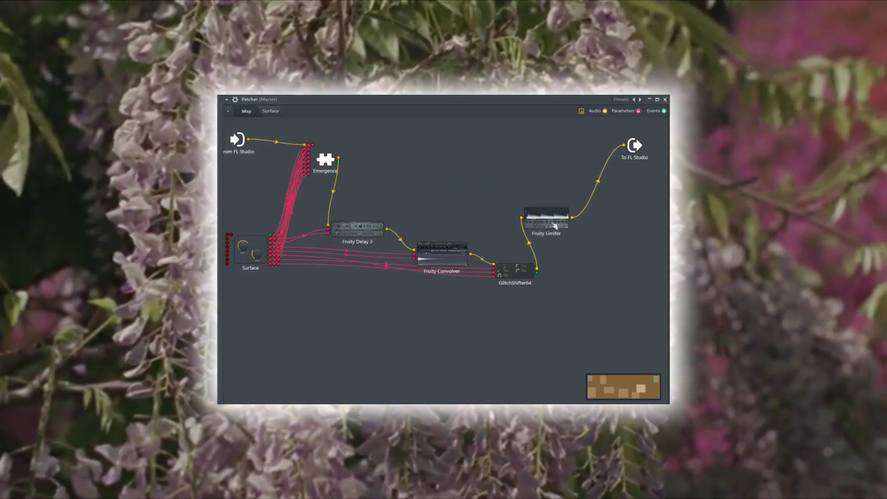
{"action": "left_click_drag", "start_coordinate": [554, 225], "coordinate": [609, 264]}
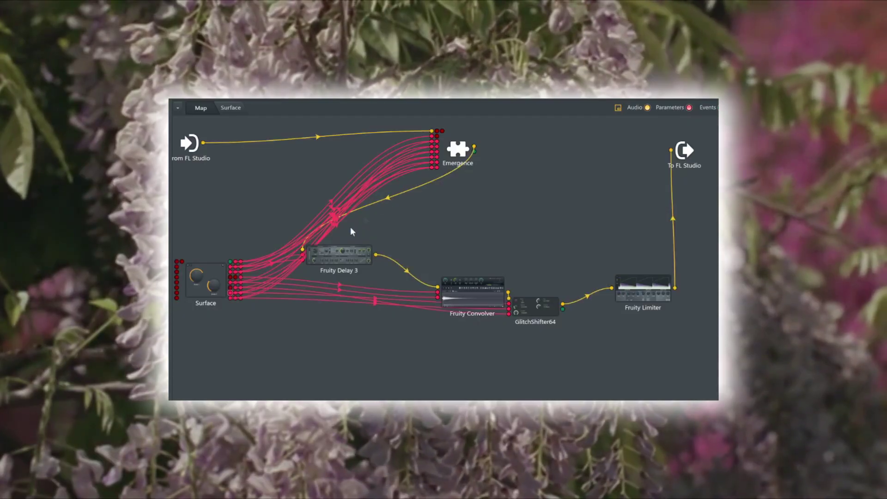
Step: Inspect the parameter links running from the Surface module to Emergence
{"action": "left_click_drag", "start_coordinate": [237, 278], "coordinate": [442, 131]}
{"action": "left_click_drag", "start_coordinate": [231, 278], "coordinate": [231, 277]}
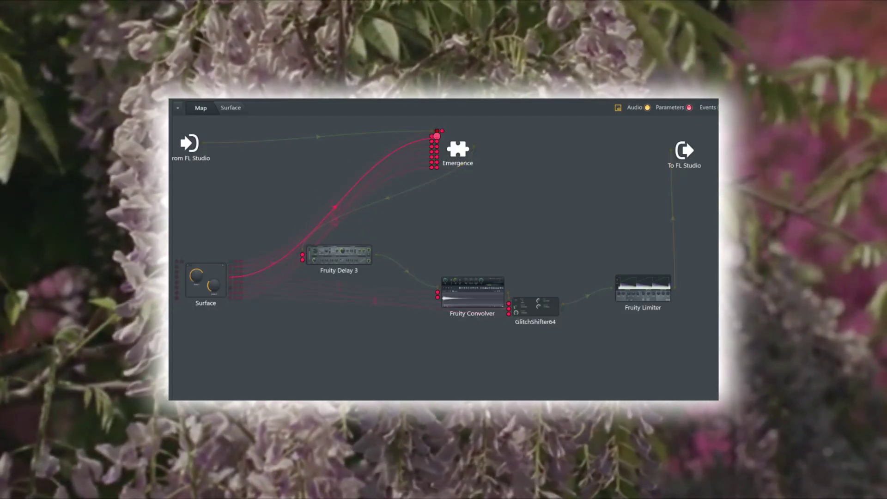
{"action": "left_click_drag", "start_coordinate": [437, 136], "coordinate": [437, 136]}
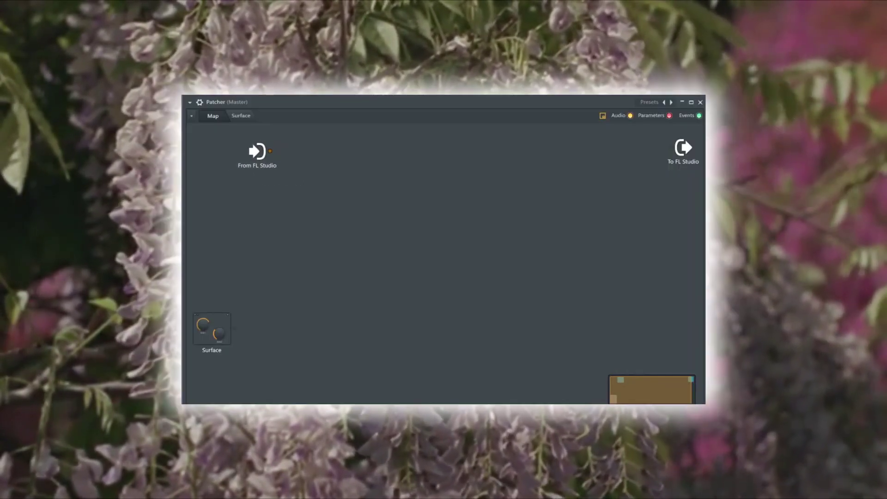
Step: Reposition the From FL Studio and To FL Studio modules on the empty map
{"action": "left_click_drag", "start_coordinate": [257, 151], "coordinate": [247, 155]}
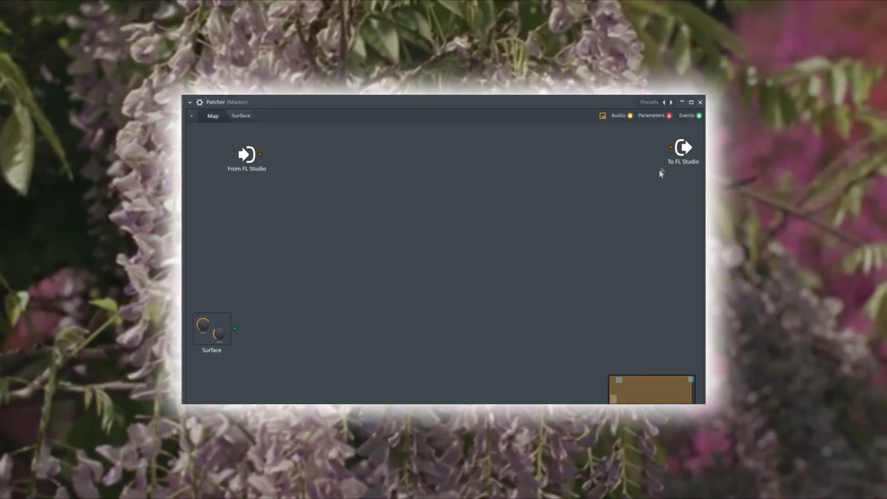
{"action": "left_click_drag", "start_coordinate": [686, 160], "coordinate": [644, 186]}
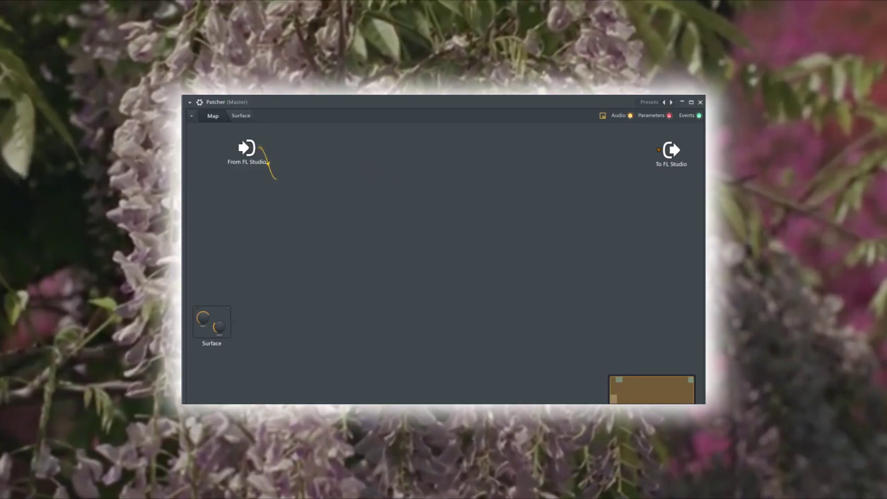
Step: Connect From FL Studio's audio output to To FL Studio and disconnect it again
{"action": "left_click_drag", "start_coordinate": [356, 301], "coordinate": [657, 151]}
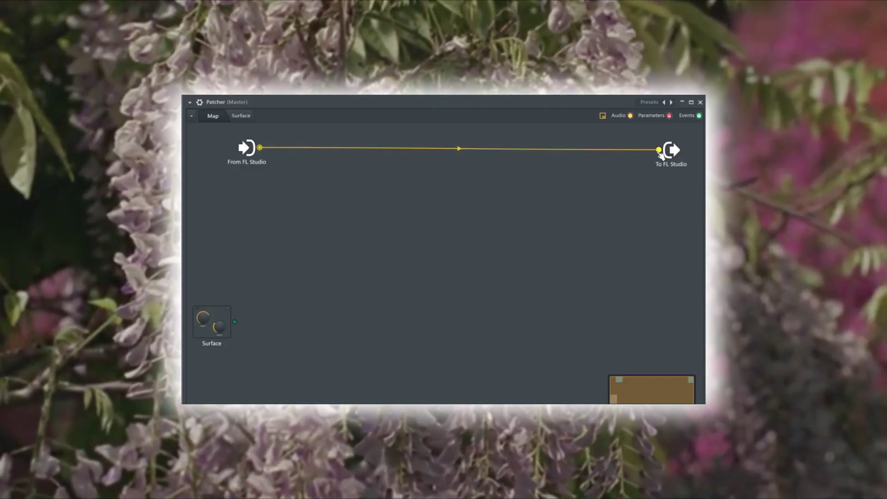
{"action": "left_click_drag", "start_coordinate": [659, 149], "coordinate": [330, 331]}
Step: Move the Surface module further inward on the map and add an enlarged Default button to its control surface
{"action": "left_click_drag", "start_coordinate": [220, 322], "coordinate": [286, 287]}
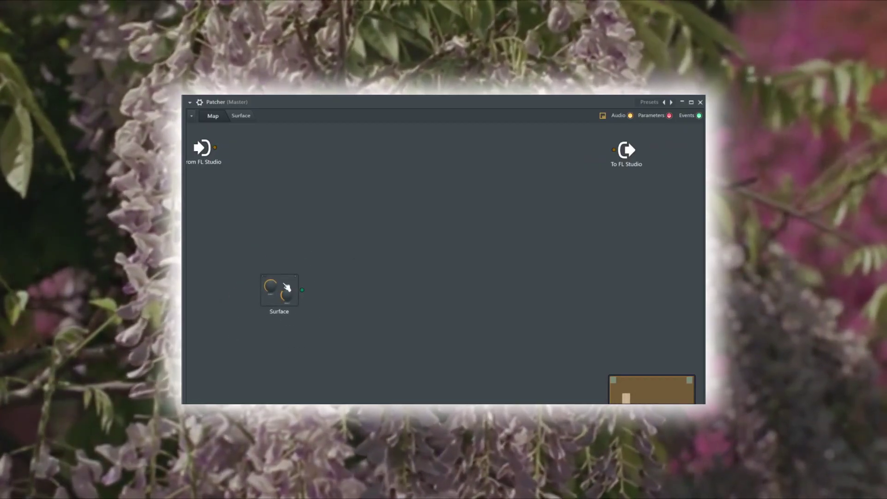
{"action": "left_click", "coordinate": [241, 116]}
{"action": "right_click", "coordinate": [456, 215]}
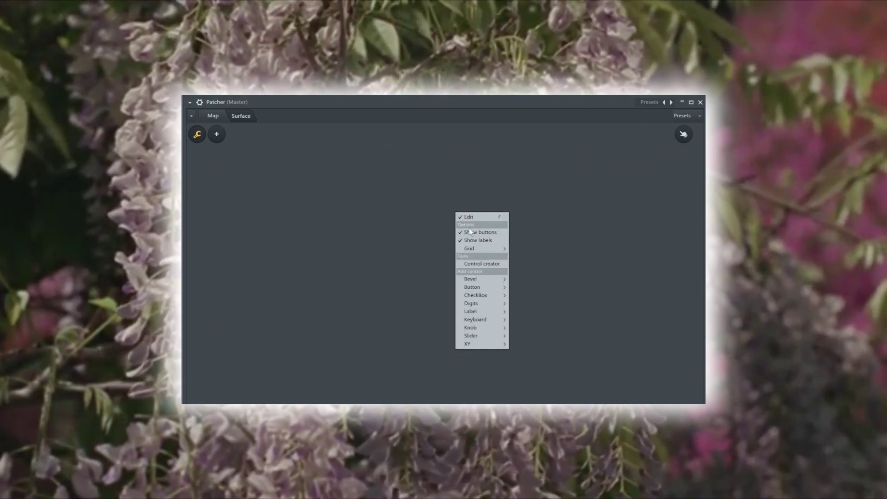
{"action": "mouse_move", "coordinate": [492, 288]}
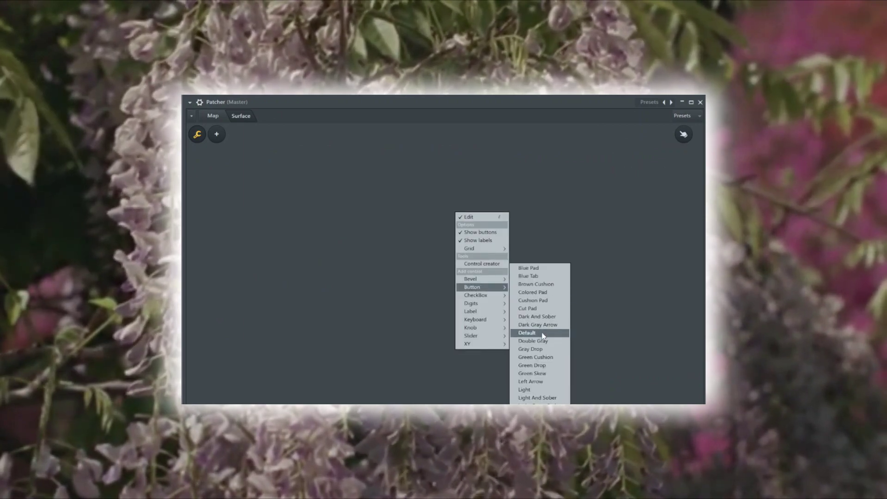
{"action": "left_click", "coordinate": [527, 333]}
{"action": "left_click_drag", "start_coordinate": [467, 220], "coordinate": [582, 307]}
{"action": "left_click", "coordinate": [519, 243]}
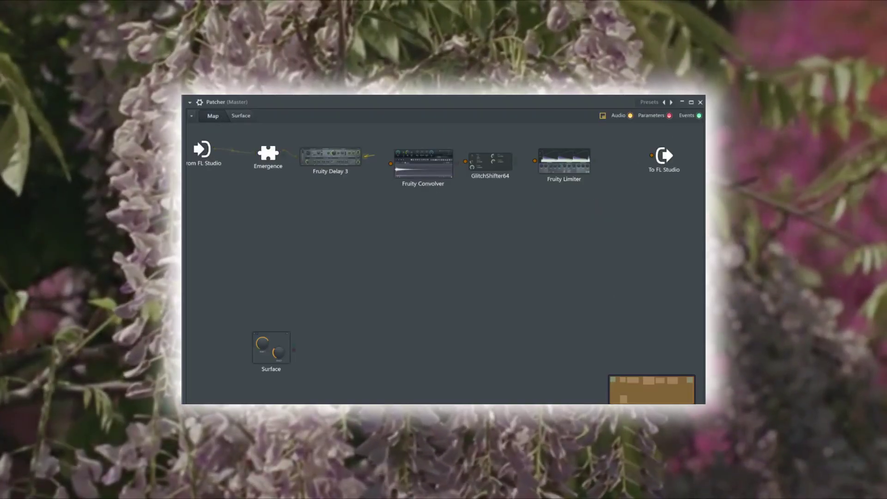
Step: Chain Fruity Convolver, GlitchShifter64 and Fruity Limiter together, and route Emergence's audio output directly to To FL Studio
{"action": "left_click_drag", "start_coordinate": [456, 163], "coordinate": [534, 160]}
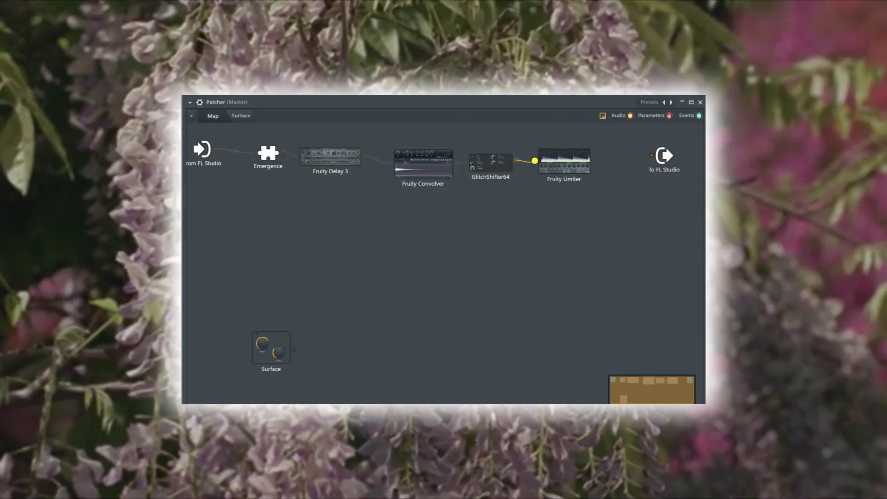
{"action": "left_click_drag", "start_coordinate": [594, 160], "coordinate": [651, 155]}
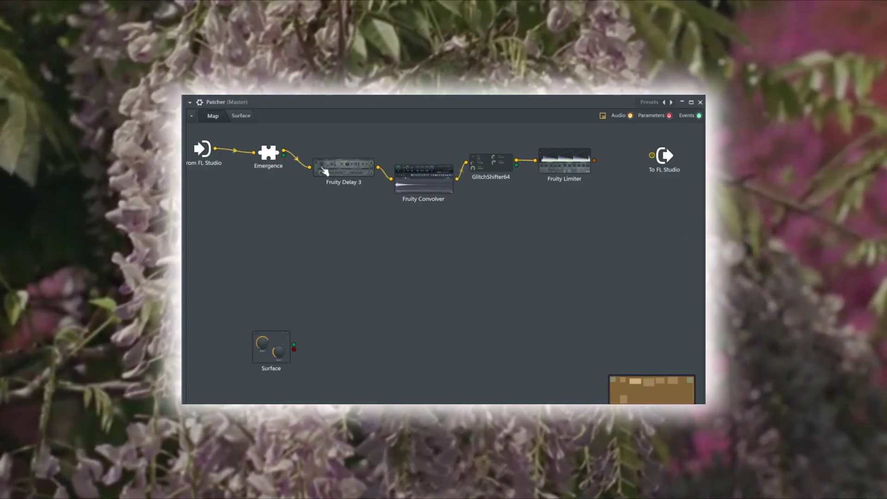
{"action": "left_click_drag", "start_coordinate": [309, 167], "coordinate": [652, 155]}
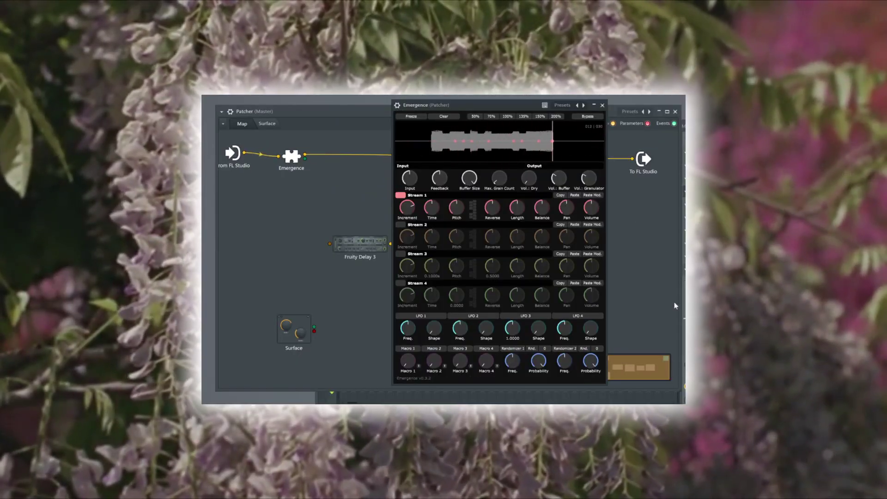
Step: Enable Streams 2 and 3 in Emergence alongside Stream 1
{"action": "left_click", "coordinate": [400, 225]}
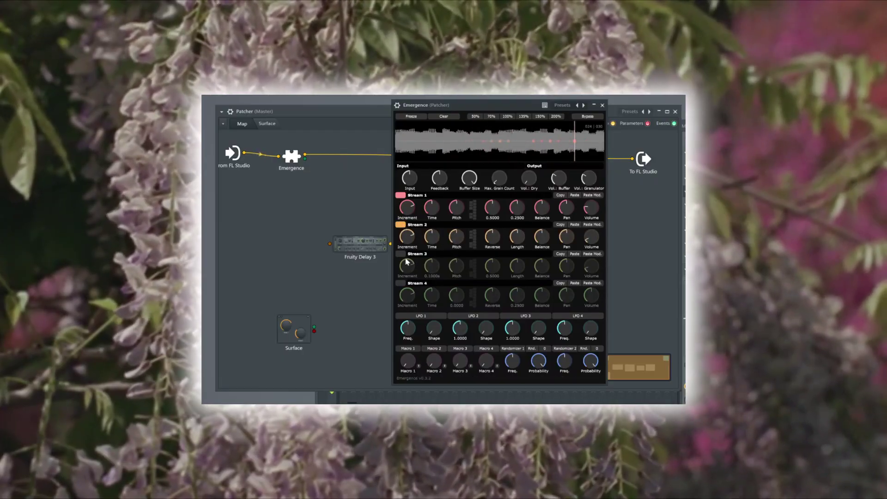
{"action": "left_click", "coordinate": [400, 254]}
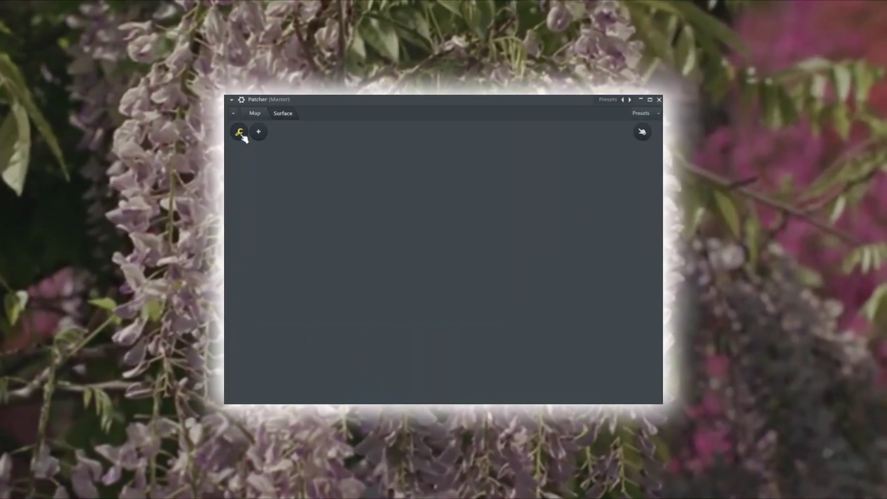
Step: Add a Fine Black knob to the empty control surface
{"action": "right_click", "coordinate": [321, 204]}
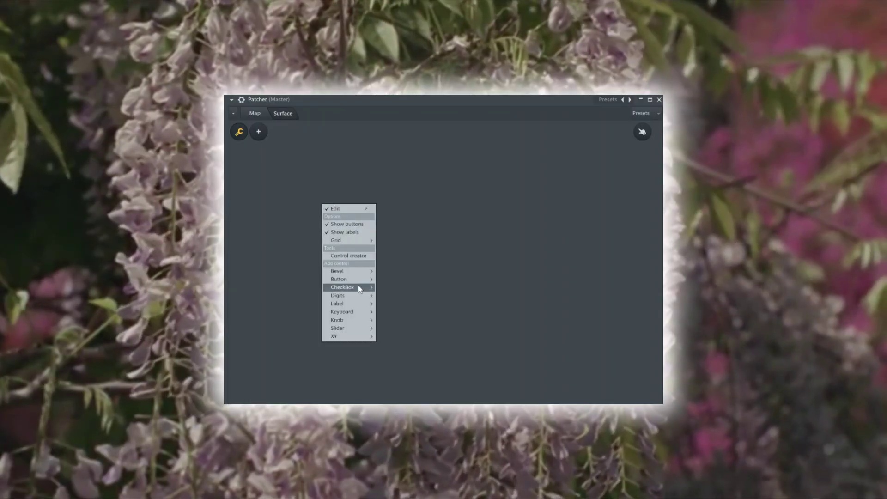
{"action": "mouse_move", "coordinate": [366, 320]}
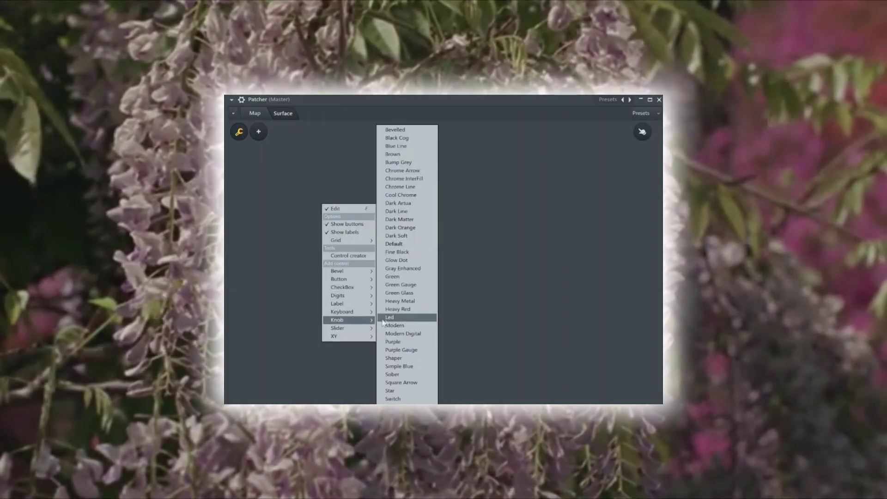
{"action": "left_click", "coordinate": [398, 251]}
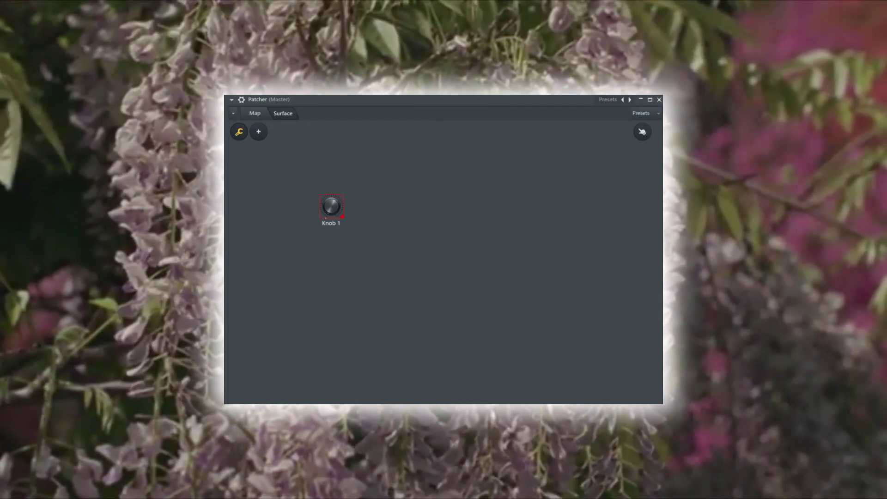
Step: Duplicate the knob twice and spread the copies out beside the original
{"action": "right_click", "coordinate": [337, 210]}
{"action": "left_click", "coordinate": [362, 255]}
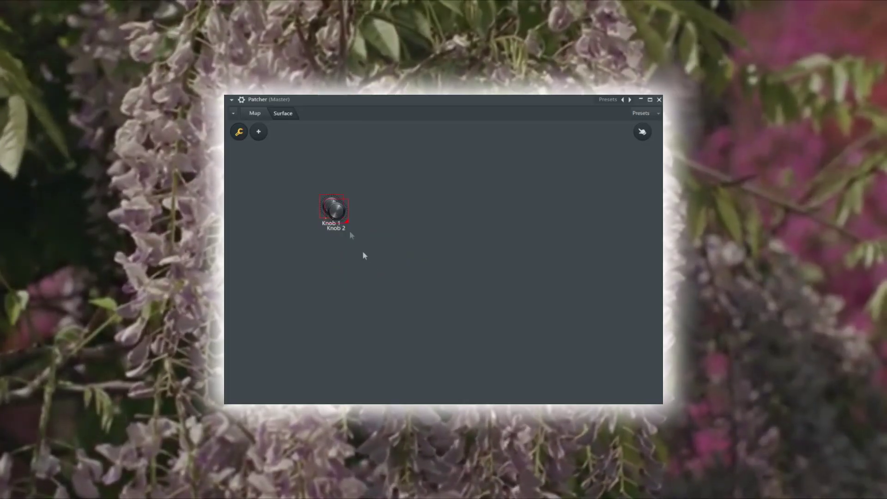
{"action": "right_click", "coordinate": [335, 209]}
{"action": "left_click", "coordinate": [364, 269]}
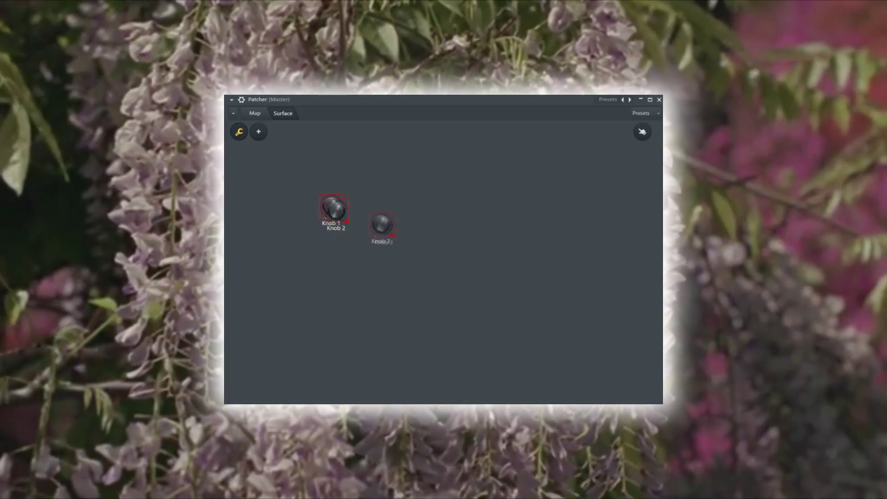
{"action": "left_click_drag", "start_coordinate": [336, 210], "coordinate": [368, 194]}
{"action": "left_click_drag", "start_coordinate": [381, 225], "coordinate": [387, 221]}
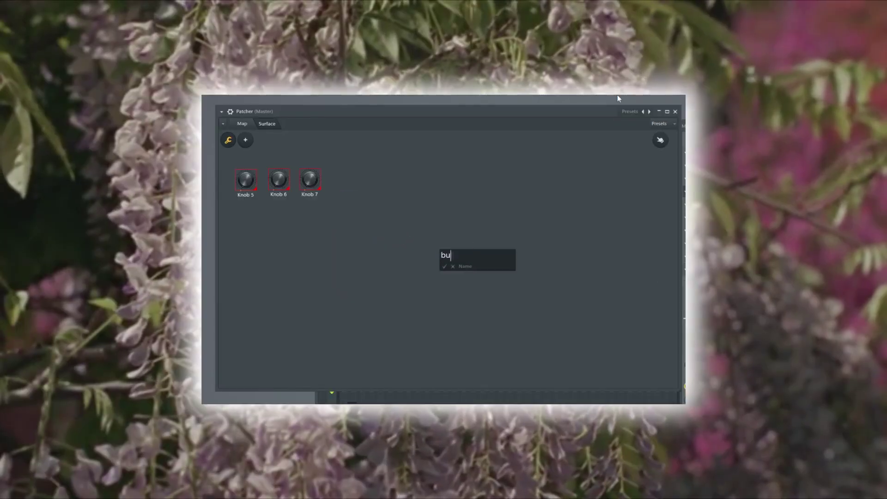
Step: Name the three knobs "buffer volume", "grain volume" and "grain ammount"
{"action": "type", "text": "ffer volume"}
{"action": "key", "text": "Return"}
{"action": "right_click", "coordinate": [276, 182]}
{"action": "left_click", "coordinate": [291, 187]}
{"action": "type", "text": "grain volume"}
{"action": "key", "text": "Return"}
{"action": "right_click", "coordinate": [307, 179]}
{"action": "left_click", "coordinate": [322, 185]}
{"action": "type", "text": "grain amount"}
{"action": "key", "text": "Return"}
Step: Space the three named knobs further apart in a row and return to the module map
{"action": "left_click_drag", "start_coordinate": [310, 179], "coordinate": [313, 186]}
{"action": "left_click_drag", "start_coordinate": [279, 179], "coordinate": [277, 186]}
{"action": "left_click_drag", "start_coordinate": [245, 180], "coordinate": [241, 186]}
{"action": "left_click", "coordinate": [244, 127]}
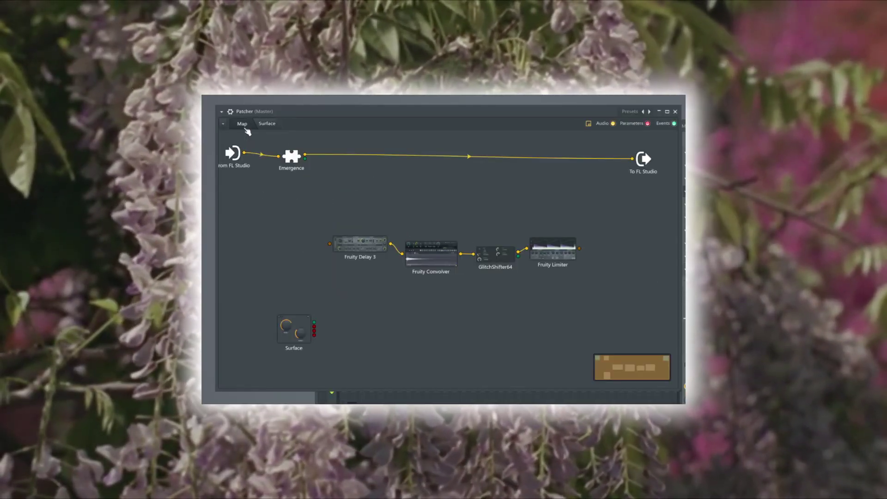
Step: Try to link a knob output of the Surface module to Emergence
{"action": "left_click_drag", "start_coordinate": [314, 327], "coordinate": [264, 258]}
{"action": "left_click_drag", "start_coordinate": [271, 206], "coordinate": [291, 164]}
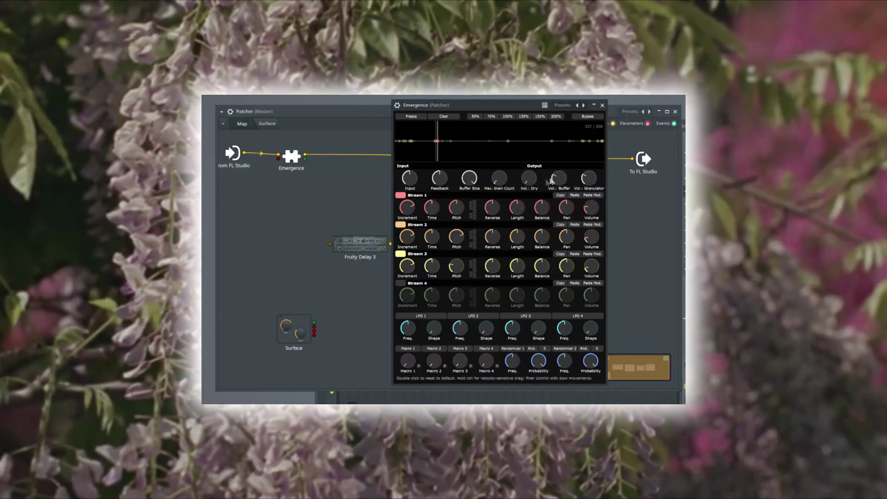
Step: Activate the Vol.: Buffer parameter in Emergence and open the options of the Vol.: Granulator parameter
{"action": "right_click", "coordinate": [558, 179]}
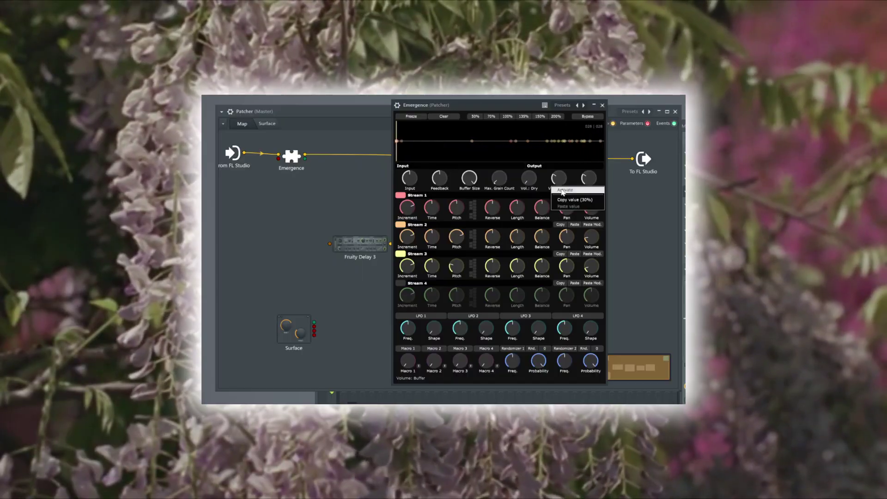
{"action": "left_click", "coordinate": [563, 191]}
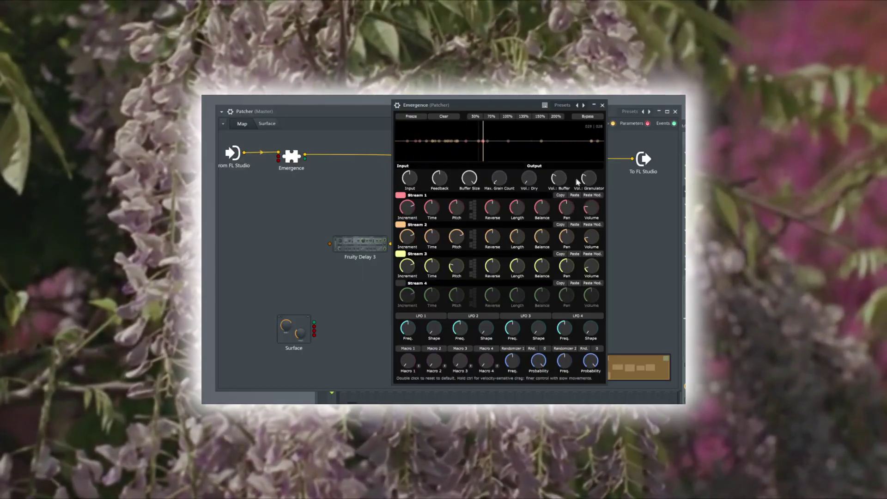
{"action": "right_click", "coordinate": [583, 185]}
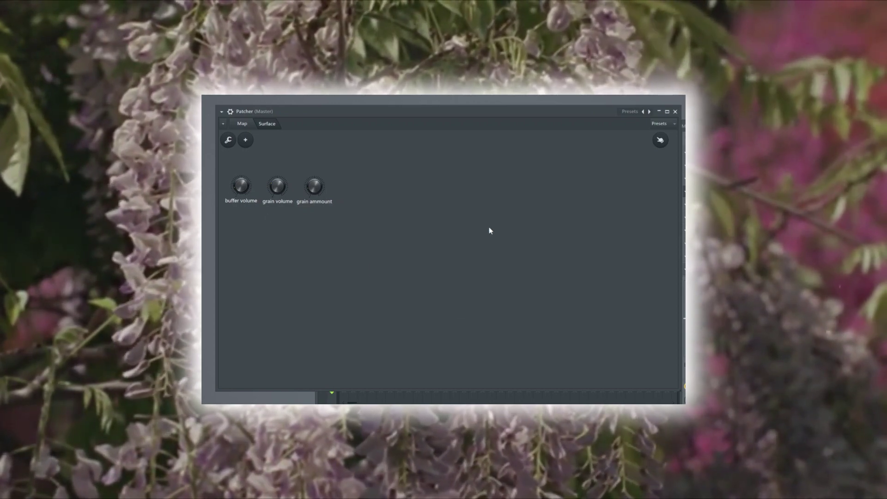
Step: Add Default buttons to the free area of the control surface, away from the three knobs
{"action": "right_click", "coordinate": [456, 191]}
{"action": "mouse_move", "coordinate": [476, 257]}
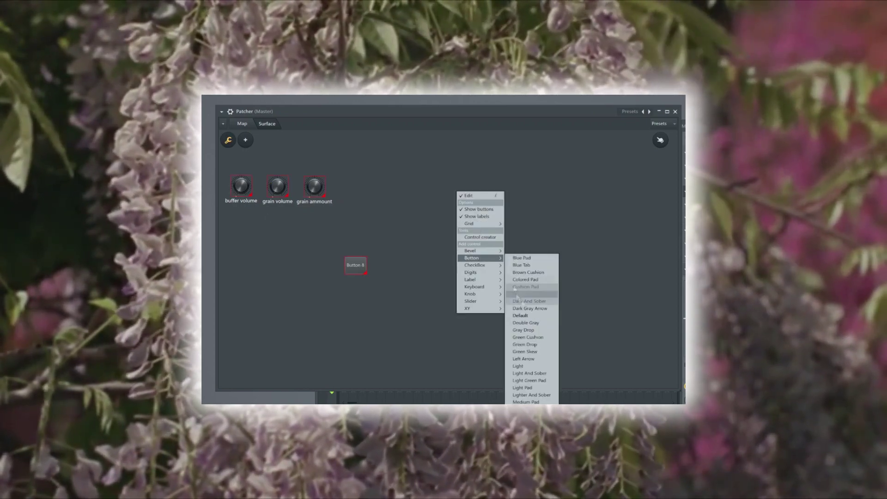
{"action": "left_click", "coordinate": [515, 293]}
{"action": "right_click", "coordinate": [510, 207]}
{"action": "mouse_move", "coordinate": [536, 273]}
{"action": "left_click", "coordinate": [566, 309]}
{"action": "right_click", "coordinate": [544, 247]}
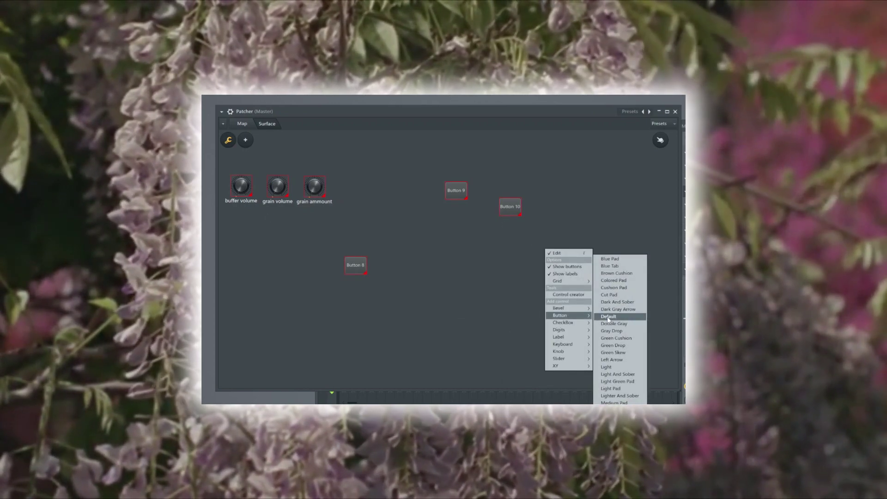
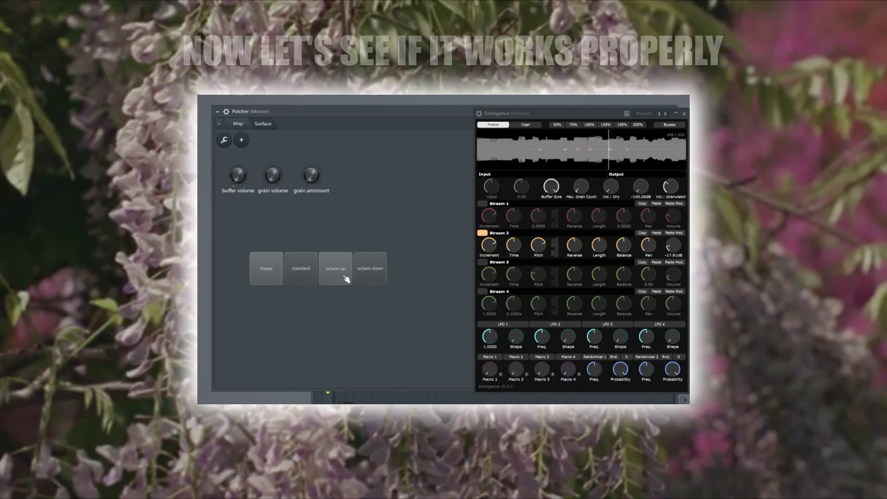
Step: Test the freeze and octave down buttons on the surface and toggle playback
{"action": "left_click", "coordinate": [277, 273]}
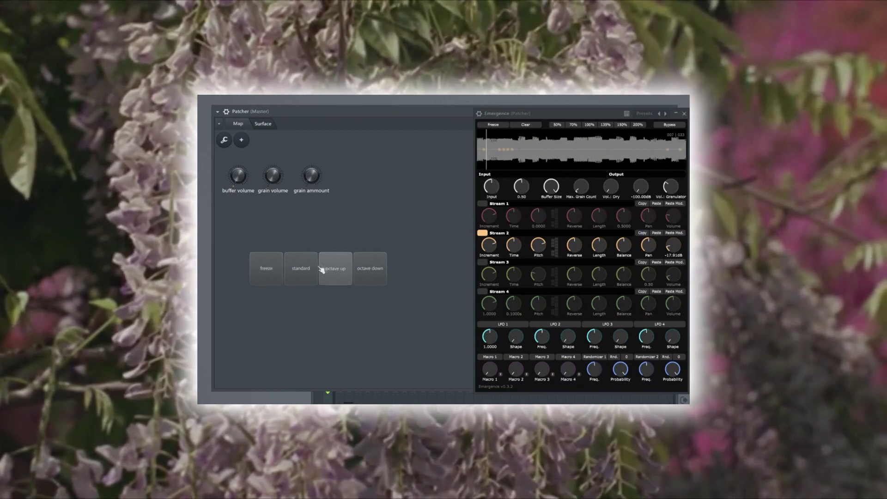
{"action": "left_click", "coordinate": [362, 277]}
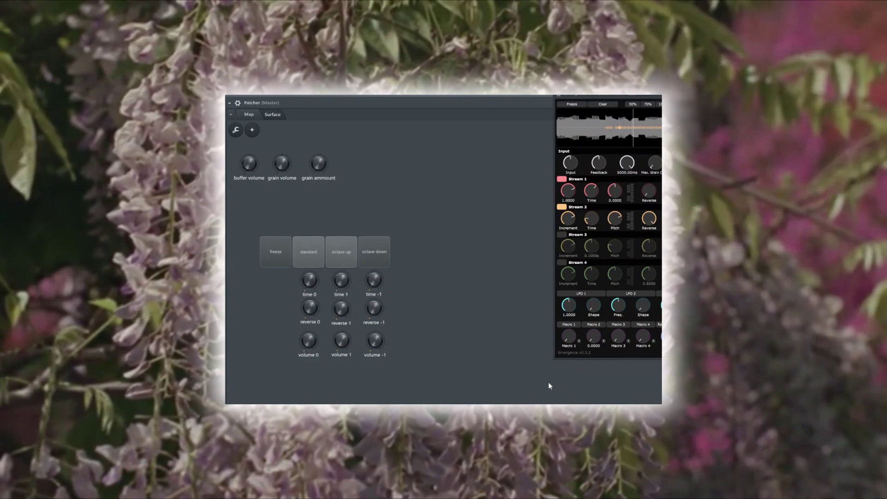
{"action": "key", "text": "space"}
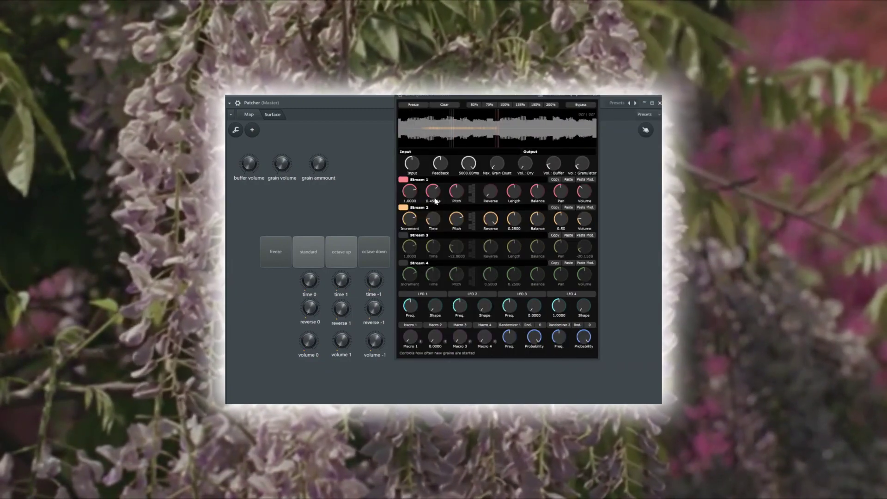
Step: Activate the Time, Reverse and Volume parameters of Stream 1 in Emergence
{"action": "right_click", "coordinate": [434, 199]}
{"action": "left_click", "coordinate": [441, 203]}
{"action": "right_click", "coordinate": [488, 195]}
{"action": "left_click", "coordinate": [495, 203]}
{"action": "right_click", "coordinate": [583, 196]}
{"action": "left_click", "coordinate": [589, 202]}
Step: Activate the Time and Volume parameters of Stream 2 in Emergence
{"action": "right_click", "coordinate": [430, 221]}
{"action": "left_click", "coordinate": [437, 228]}
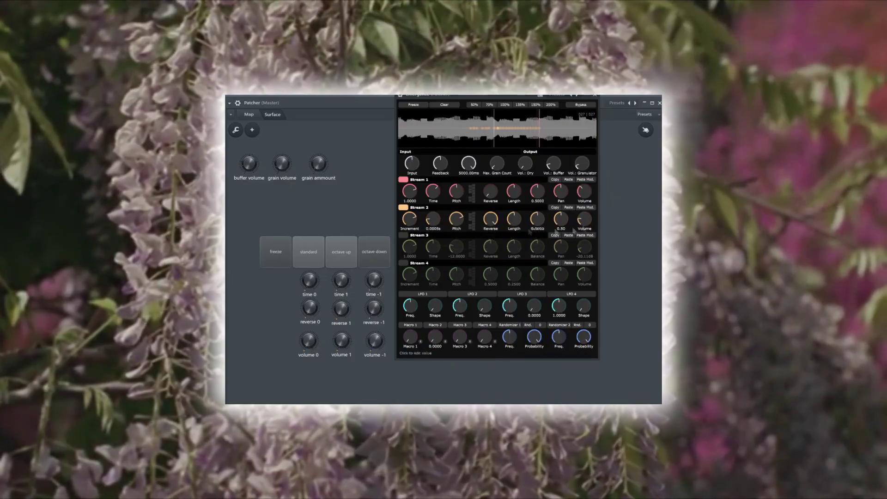
{"action": "right_click", "coordinate": [580, 224]}
{"action": "key", "text": "Escape"}
Step: Activate the Time, Reverse and Volume parameters of Stream 3 in Emergence
{"action": "right_click", "coordinate": [427, 255]}
{"action": "key", "text": "Escape"}
{"action": "right_click", "coordinate": [484, 255]}
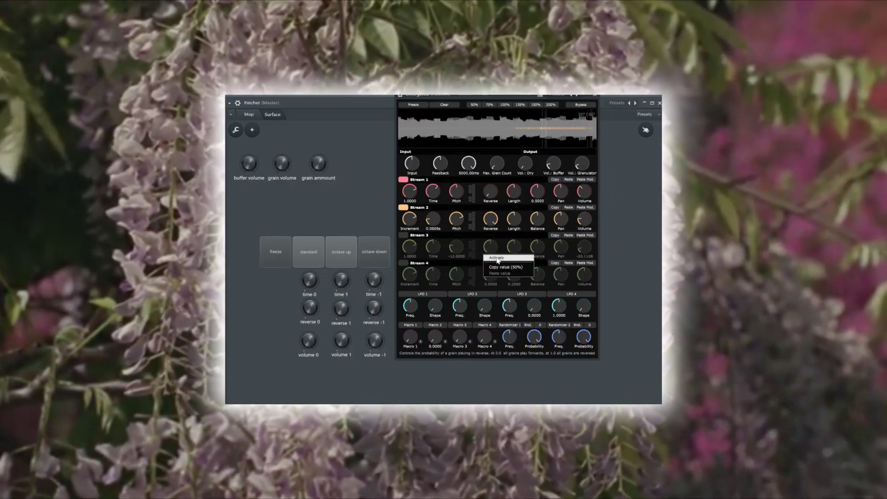
{"action": "key", "text": "Escape"}
{"action": "right_click", "coordinate": [579, 249]}
{"action": "key", "text": "Escape"}
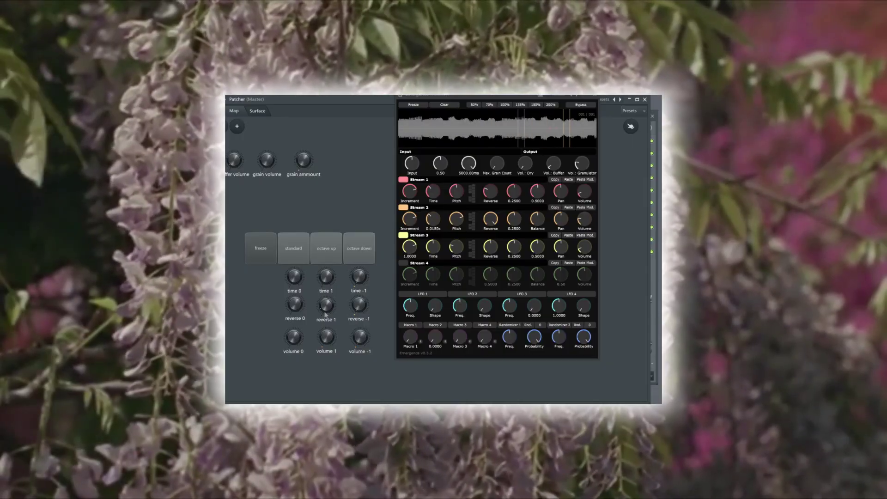
Step: Test the reverse 1 knob on the surface against the Emergence streams
{"action": "left_click_drag", "start_coordinate": [327, 308], "coordinate": [326, 340]}
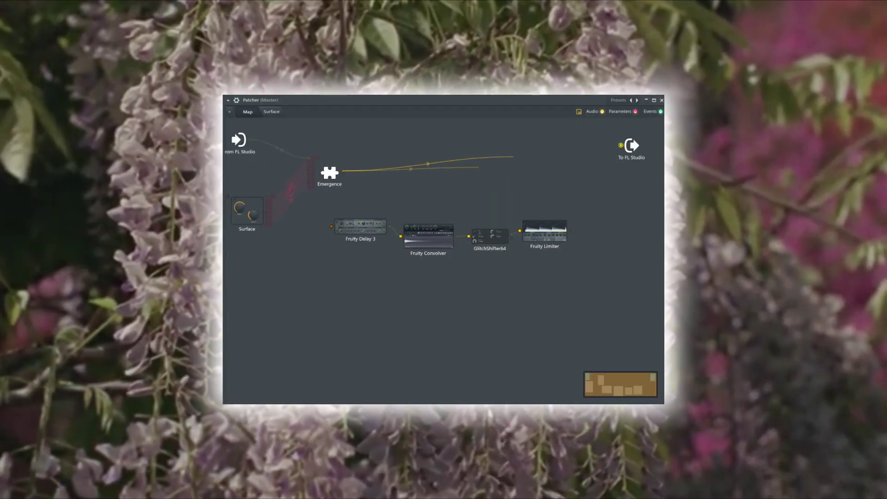
Step: Connect Emergence's audio output to Fruity Delay 3 and Fruity Limiter's output to To FL Studio
{"action": "left_click_drag", "start_coordinate": [328, 226], "coordinate": [331, 227]}
{"action": "left_click_drag", "start_coordinate": [557, 230], "coordinate": [621, 145]}
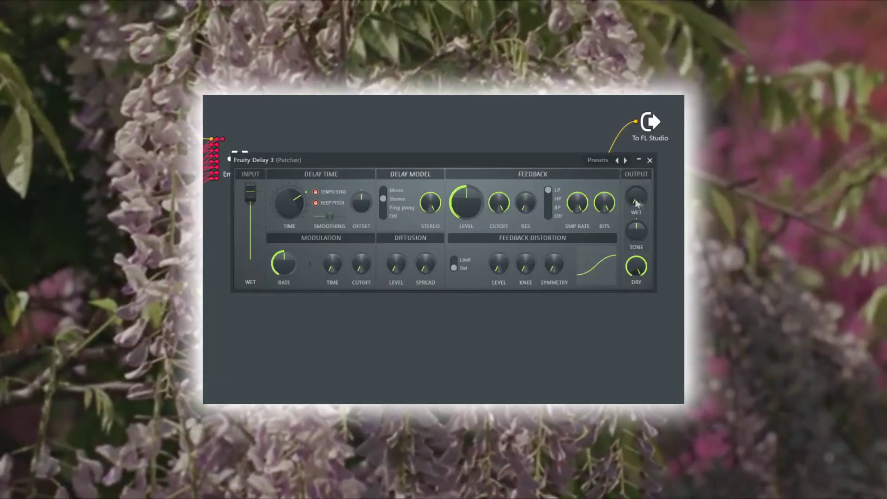
Step: Activate the output Wet and delay Time parameters of Fruity Delay 3
{"action": "right_click", "coordinate": [635, 200]}
{"action": "left_click", "coordinate": [655, 214]}
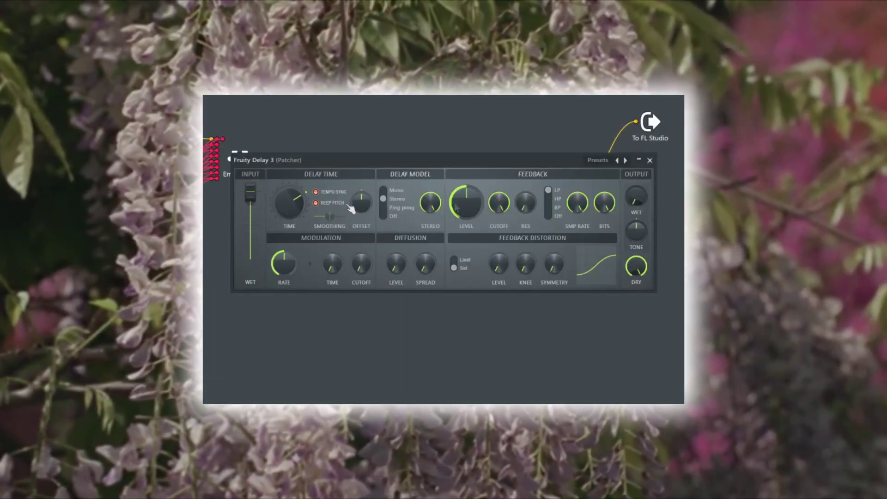
{"action": "right_click", "coordinate": [289, 210]}
{"action": "left_click", "coordinate": [312, 234]}
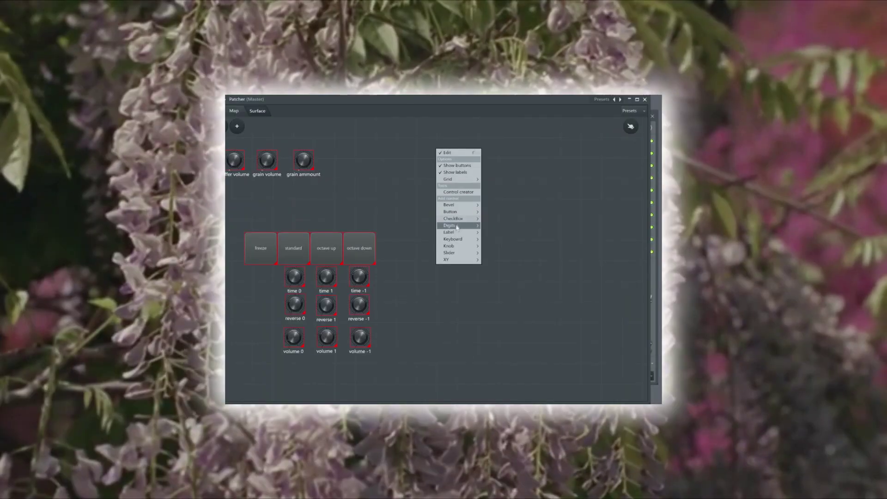
Step: Add two knobs to the surface and name them dry/wet delay and delay time
{"action": "mouse_move", "coordinate": [457, 246]}
{"action": "left_click", "coordinate": [494, 249]}
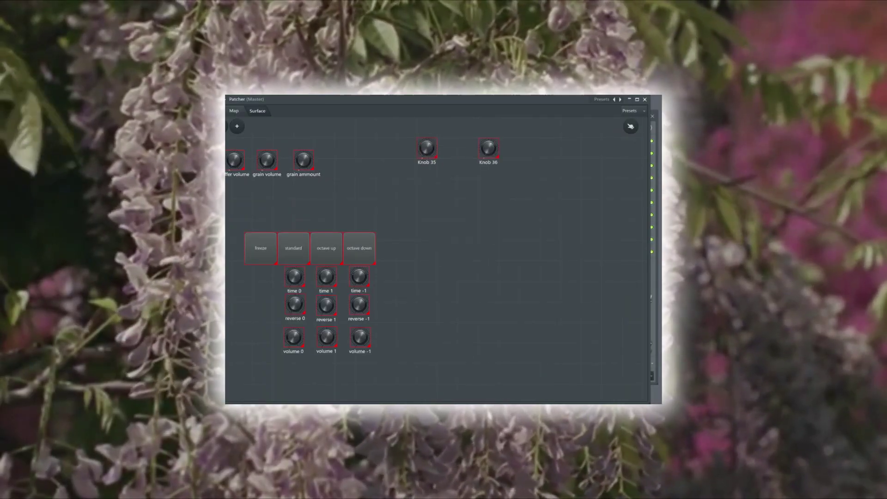
{"action": "right_click", "coordinate": [447, 159]}
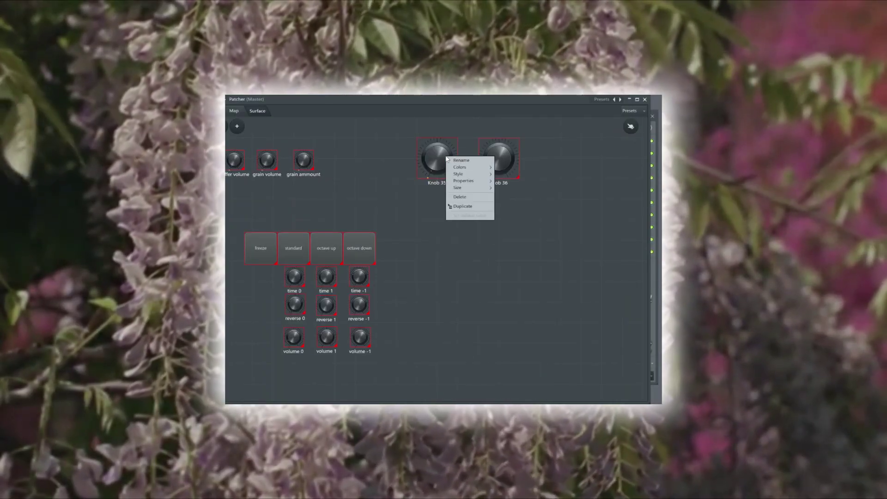
{"action": "left_click", "coordinate": [461, 160]}
{"action": "type", "text": "dry/wet delay"}
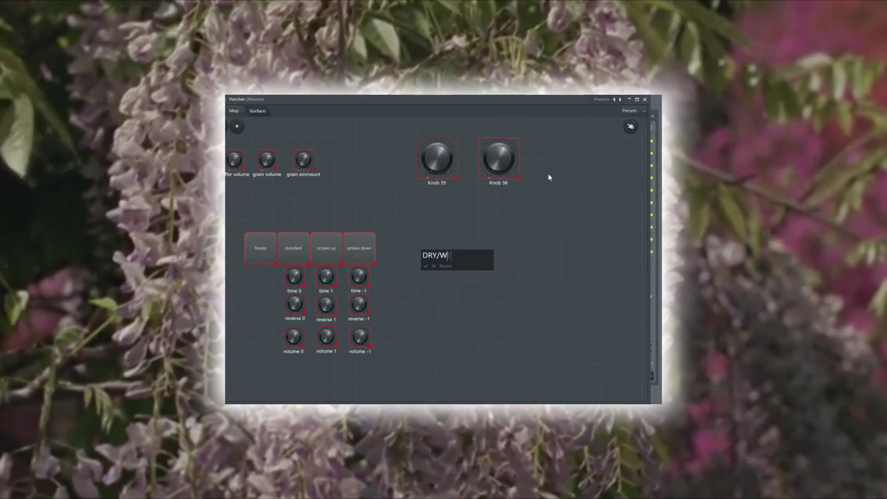
{"action": "key", "text": "Return"}
{"action": "right_click", "coordinate": [503, 184]}
{"action": "left_click", "coordinate": [525, 190]}
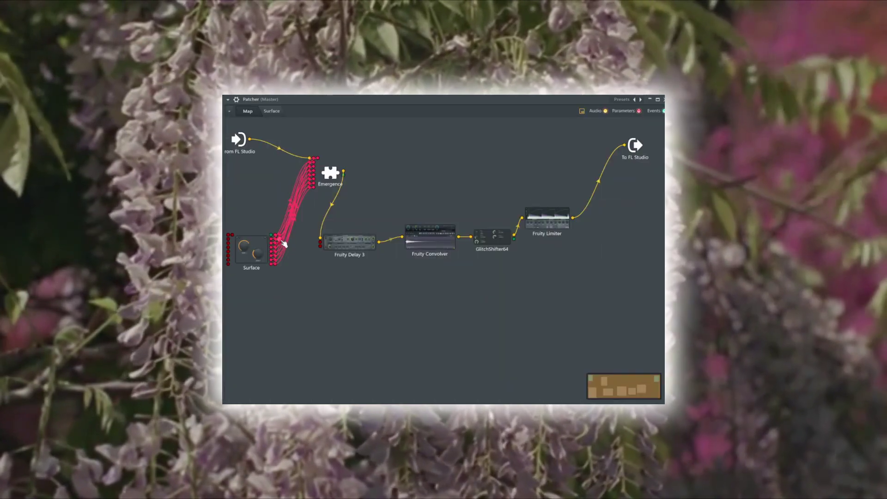
Step: Link the Surface module to Fruity Delay 3 and test the dry/wet delay and delay time knobs
{"action": "left_click_drag", "start_coordinate": [284, 244], "coordinate": [321, 244]}
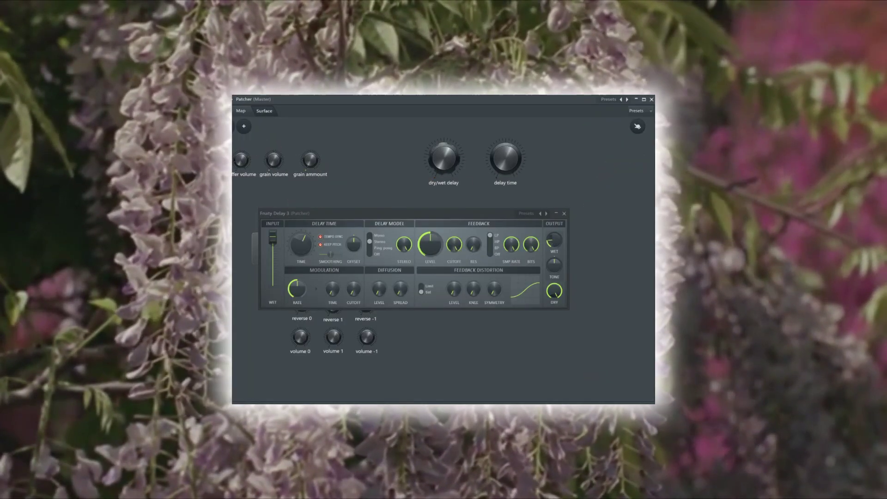
{"action": "left_click_drag", "start_coordinate": [436, 146], "coordinate": [436, 115]}
{"action": "left_click_drag", "start_coordinate": [496, 166], "coordinate": [496, 204]}
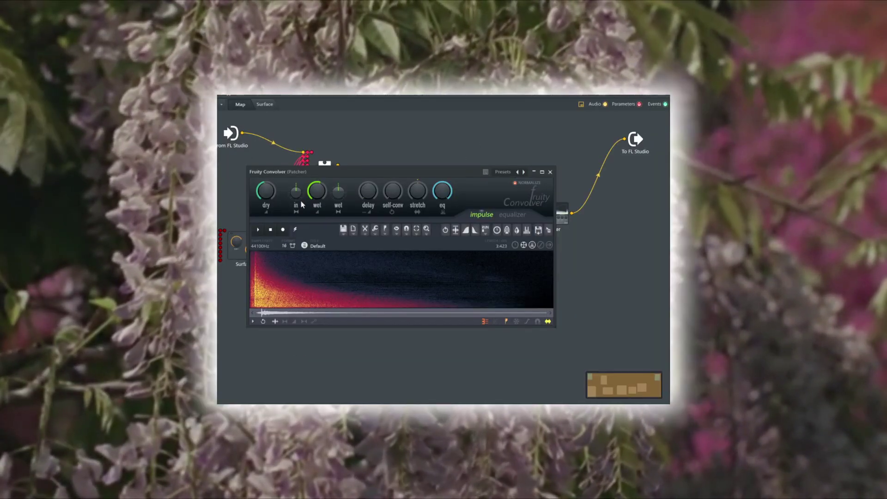
Step: Activate the wet level parameter of Fruity Convolver and close the plugin window
{"action": "right_click", "coordinate": [318, 196]}
{"action": "left_click", "coordinate": [318, 196]}
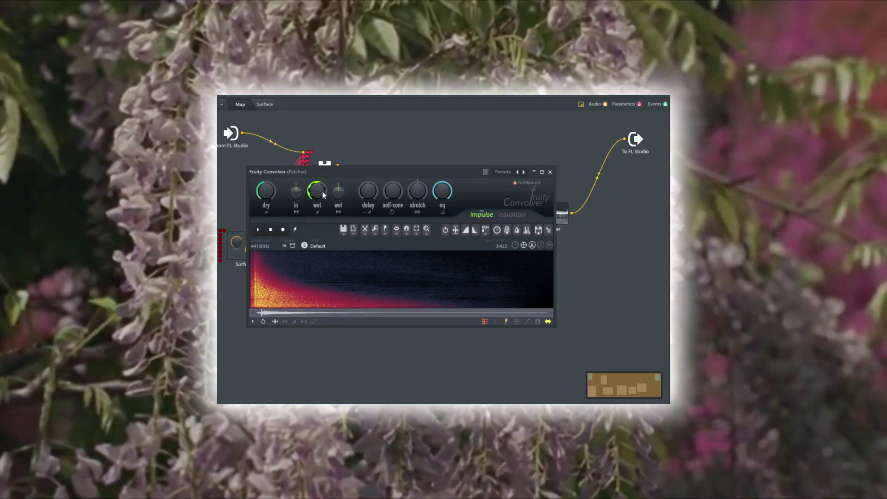
{"action": "right_click", "coordinate": [319, 190]}
{"action": "left_click", "coordinate": [337, 200]}
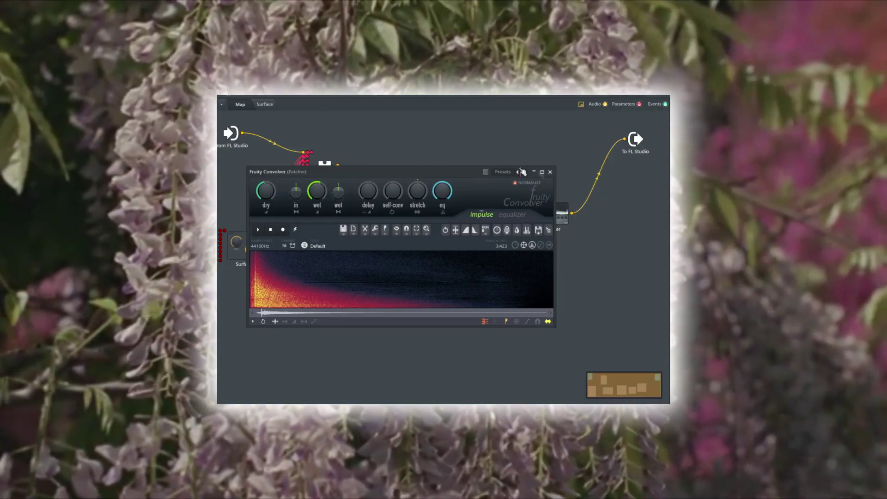
{"action": "left_click", "coordinate": [550, 172]}
Step: Add two Default knobs to the surface below the delay knobs and move them apart
{"action": "left_click", "coordinate": [265, 104]}
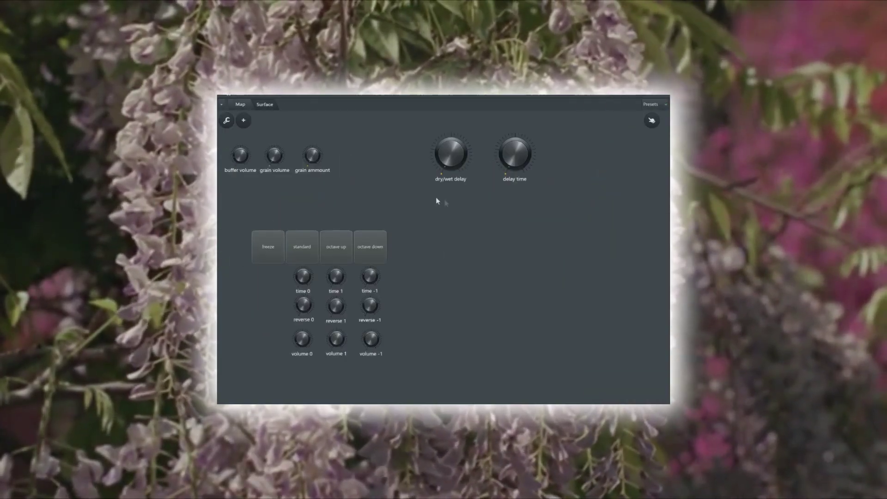
{"action": "right_click", "coordinate": [478, 227]}
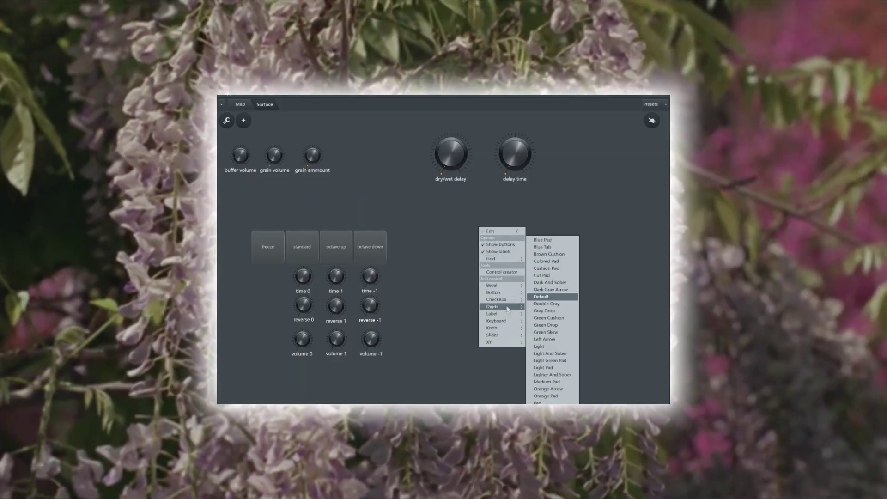
{"action": "mouse_move", "coordinate": [511, 331]}
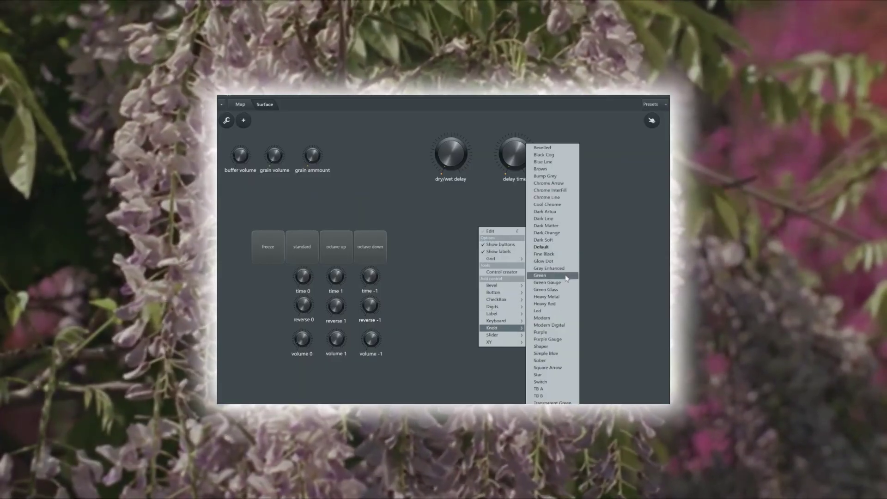
{"action": "left_click", "coordinate": [542, 247]}
{"action": "right_click", "coordinate": [481, 230]}
{"action": "left_click", "coordinate": [494, 281]}
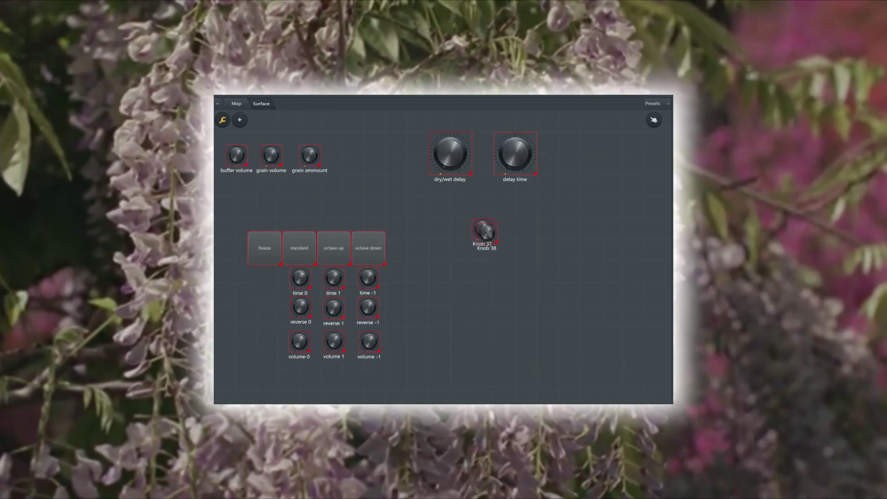
{"action": "left_click_drag", "start_coordinate": [486, 233], "coordinate": [548, 253]}
Step: Name the two new knobs dry signal reverb and wet signal reverb
{"action": "right_click", "coordinate": [487, 232]}
{"action": "left_click", "coordinate": [495, 236]}
{"action": "type", "text": "rev"}
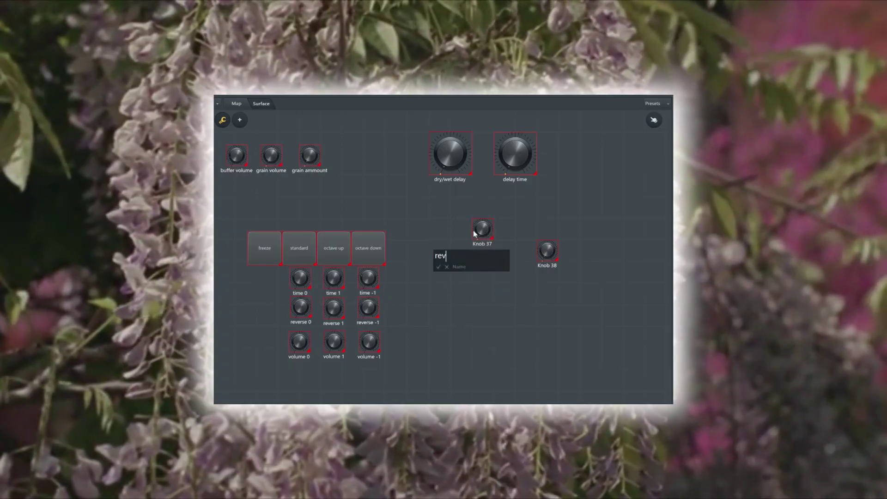
{"action": "type", "text": "ernal reverb"}
{"action": "key", "text": "Return"}
{"action": "right_click", "coordinate": [547, 252]}
{"action": "left_click", "coordinate": [559, 265]}
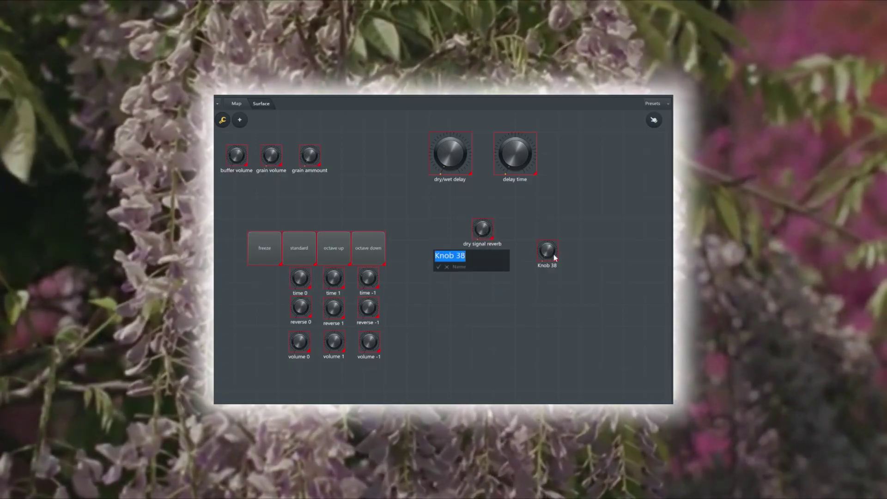
{"action": "type", "text": "wet signal reverb"}
{"action": "key", "text": "Return"}
Step: Place the two reverb knobs directly beneath the delay knobs and enlarge them to the same size
{"action": "left_click_drag", "start_coordinate": [488, 233], "coordinate": [458, 228]}
{"action": "left_click_drag", "start_coordinate": [559, 252], "coordinate": [513, 216]}
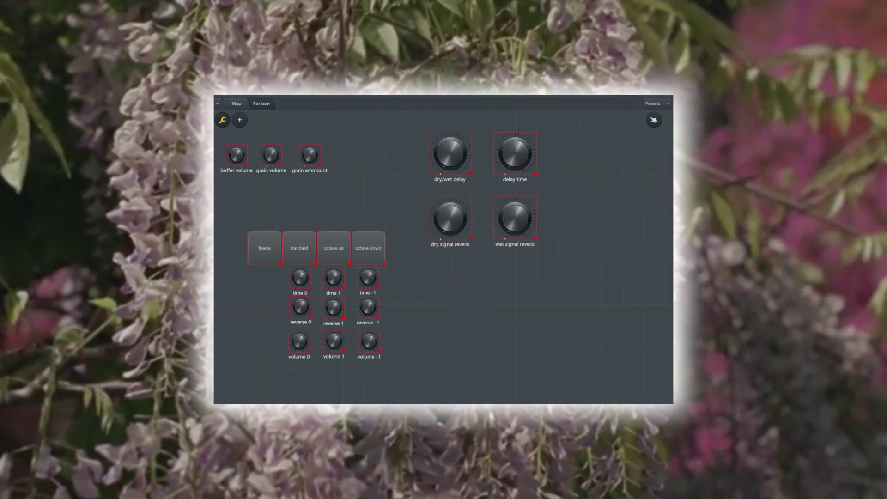
Step: Link a knob output of the Surface module to Fruity Convolver in the module map and return to the surface
{"action": "left_click", "coordinate": [236, 103]}
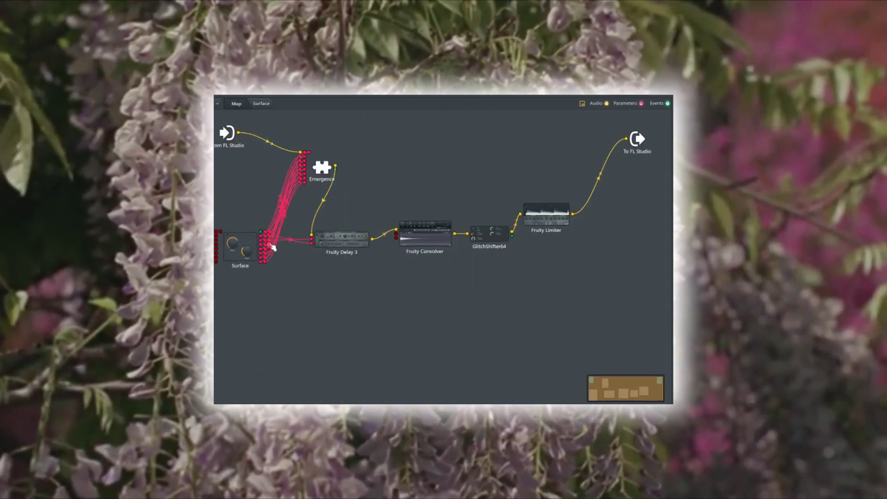
{"action": "left_click_drag", "start_coordinate": [272, 247], "coordinate": [397, 235]}
{"action": "left_click", "coordinate": [262, 103]}
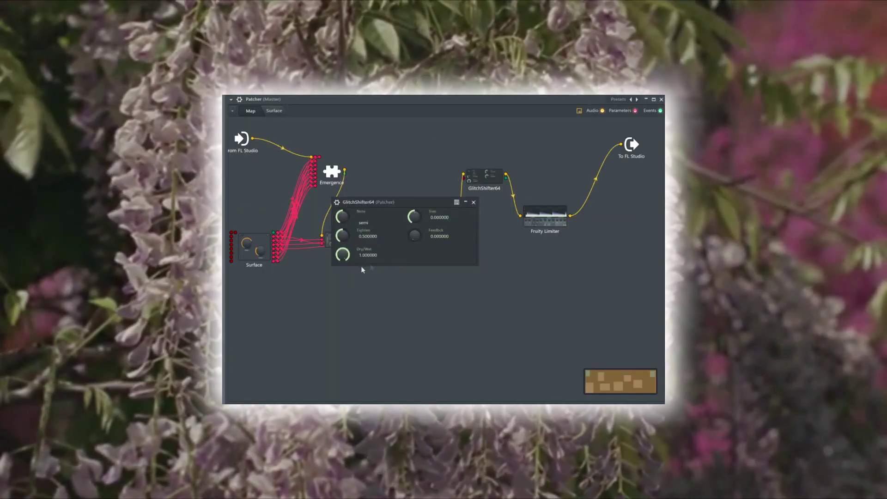
Step: Activate the trim and feedback parameters of GlitchShifter64
{"action": "right_click", "coordinate": [416, 218]}
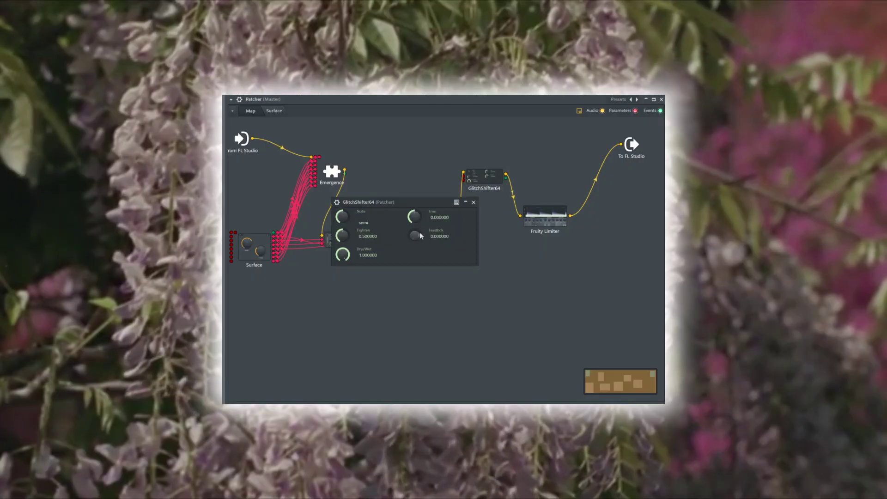
{"action": "right_click", "coordinate": [418, 233]}
{"action": "left_click", "coordinate": [427, 242]}
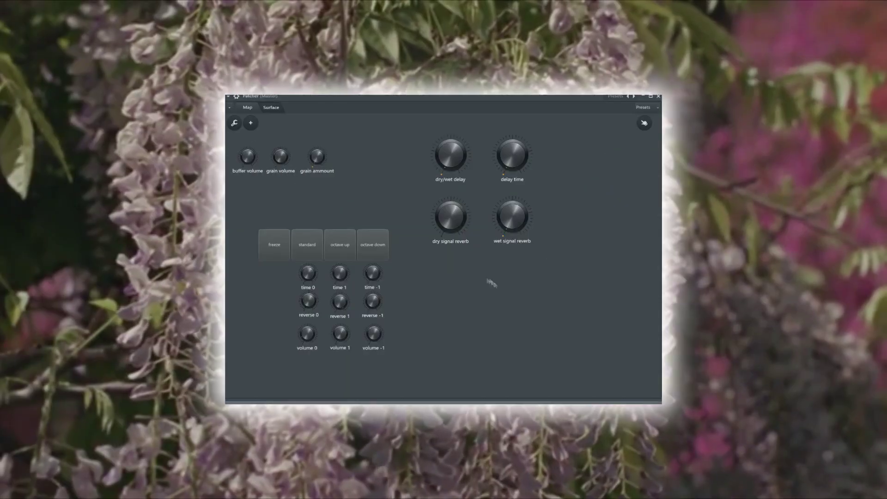
Step: Add three knobs to the free area below the reverb knobs and spread them out in a row
{"action": "right_click", "coordinate": [478, 269]}
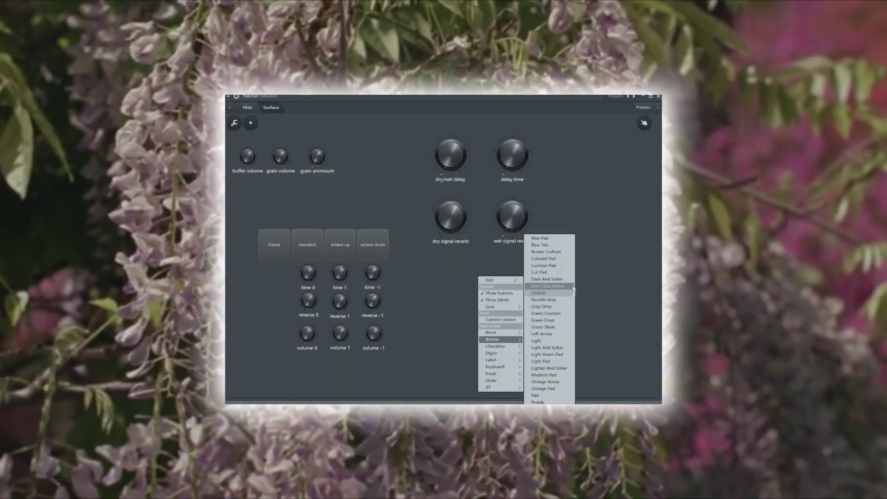
{"action": "left_click", "coordinate": [494, 319]}
{"action": "right_click", "coordinate": [488, 275]}
{"action": "left_click", "coordinate": [505, 324]}
{"action": "left_click_drag", "start_coordinate": [489, 276], "coordinate": [522, 309]}
{"action": "left_click_drag", "start_coordinate": [482, 268], "coordinate": [461, 308]}
Step: Name the three new knobs dry/wet glitch, trim glitch and feedback glitch
{"action": "right_click", "coordinate": [461, 309]}
{"action": "left_click", "coordinate": [475, 313]}
{"action": "type", "text": "dry/wet glitch"}
{"action": "key", "text": "Return"}
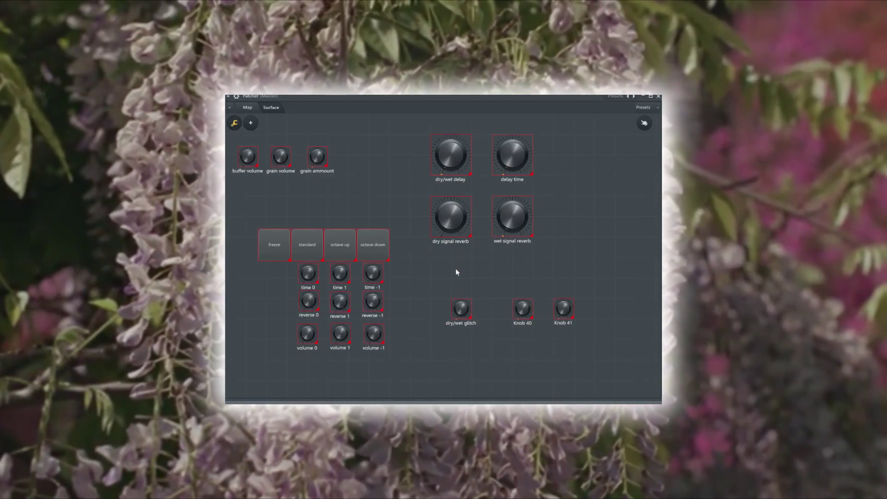
{"action": "right_click", "coordinate": [520, 307]}
{"action": "left_click", "coordinate": [534, 310]}
{"action": "type", "text": "trim glitch"}
{"action": "key", "text": "Return"}
{"action": "right_click", "coordinate": [563, 308]}
{"action": "left_click", "coordinate": [577, 311]}
{"action": "type", "text": "feedback glitch"}
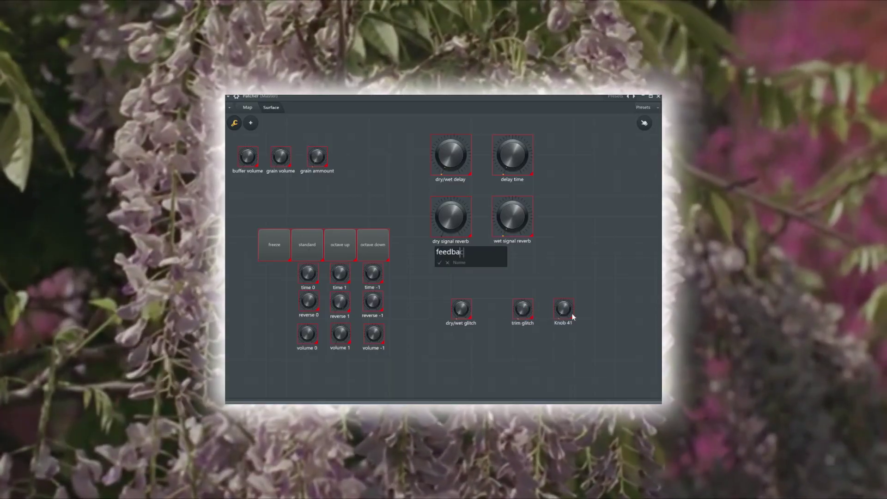
{"action": "key", "text": "Return"}
Step: Enlarge the three glitch knobs and space them evenly in a row
{"action": "left_click_drag", "start_coordinate": [471, 318], "coordinate": [473, 342]}
{"action": "left_click_drag", "start_coordinate": [531, 317], "coordinate": [552, 337]}
{"action": "left_click_drag", "start_coordinate": [534, 321], "coordinate": [534, 341]}
{"action": "left_click_drag", "start_coordinate": [573, 318], "coordinate": [595, 341]}
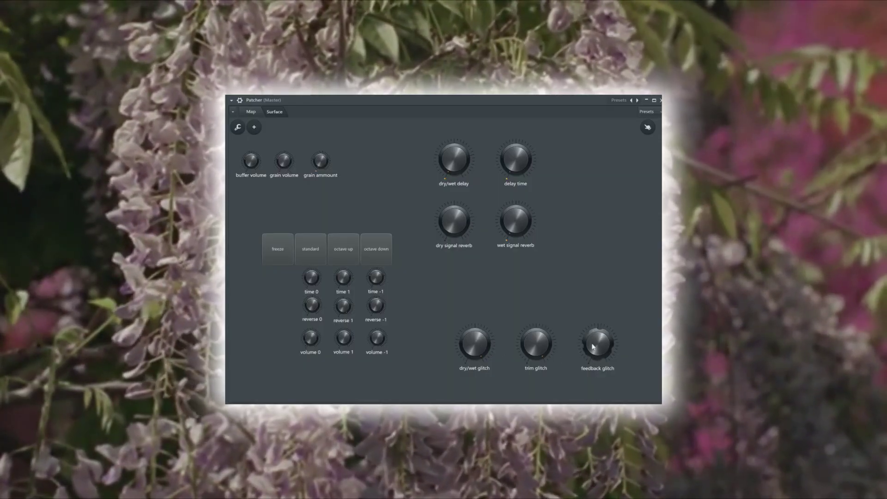
Step: Test the feedback glitch and dry/wet glitch knobs by varying their values
{"action": "left_click_drag", "start_coordinate": [598, 343], "coordinate": [597, 331]}
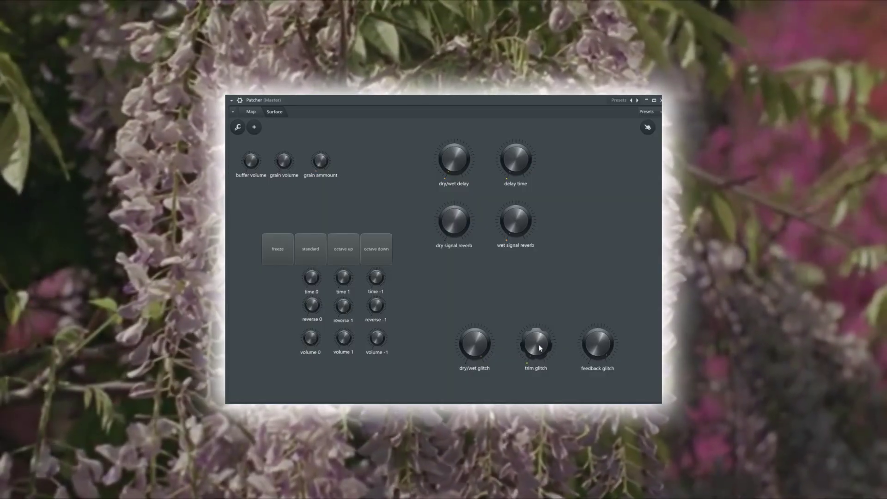
{"action": "left_click_drag", "start_coordinate": [478, 350], "coordinate": [478, 358]}
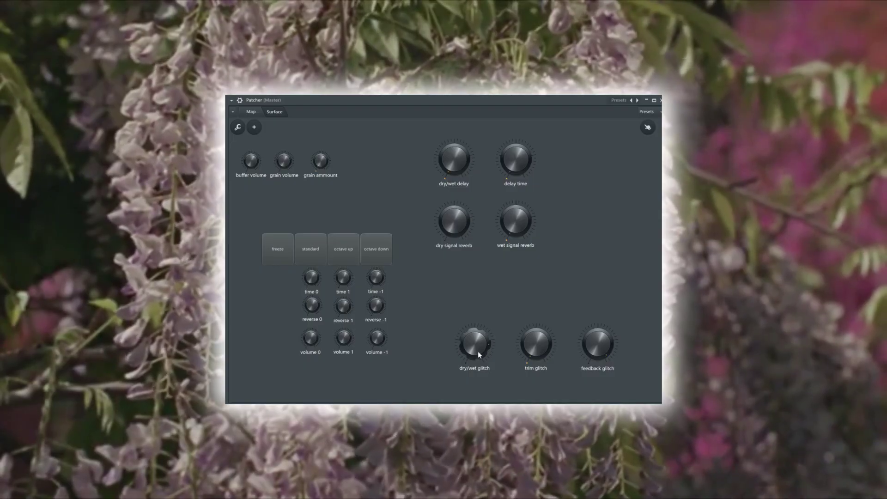
{"action": "left_click_drag", "start_coordinate": [591, 349], "coordinate": [591, 346]}
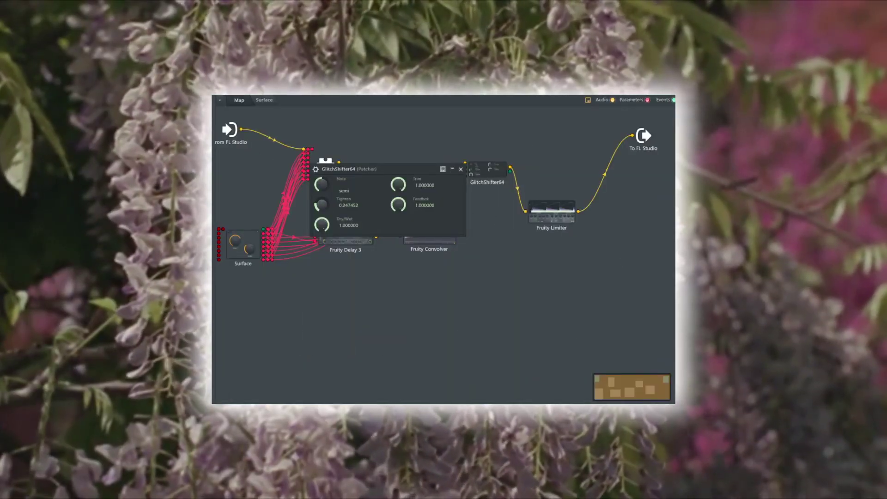
Step: Lower the GlitchShifter64 feedback to about 0.49 and turn down the parameter directly above it
{"action": "left_click_drag", "start_coordinate": [398, 205], "coordinate": [399, 235]}
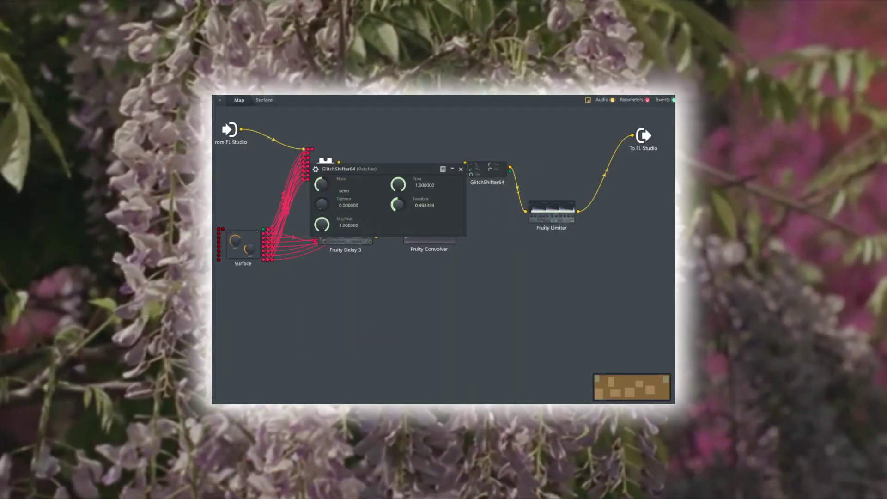
{"action": "left_click_drag", "start_coordinate": [398, 185], "coordinate": [399, 212]}
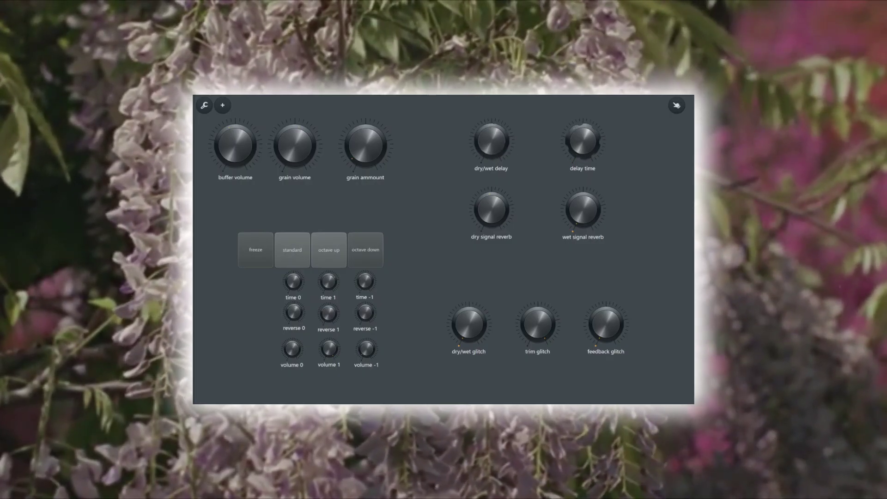
Step: Raise the wet signal reverb and dry/wet glitch knobs slightly on the control surface
{"action": "left_click_drag", "start_coordinate": [589, 212], "coordinate": [588, 204]}
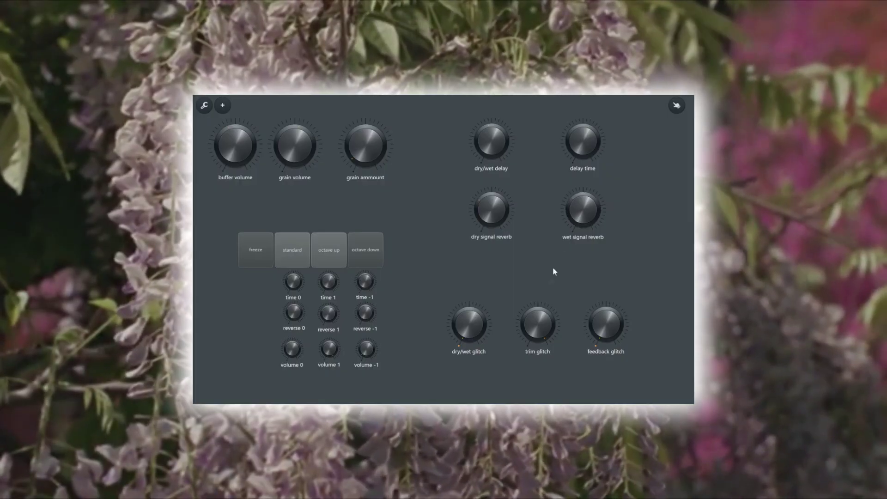
{"action": "left_click_drag", "start_coordinate": [469, 325], "coordinate": [469, 319]}
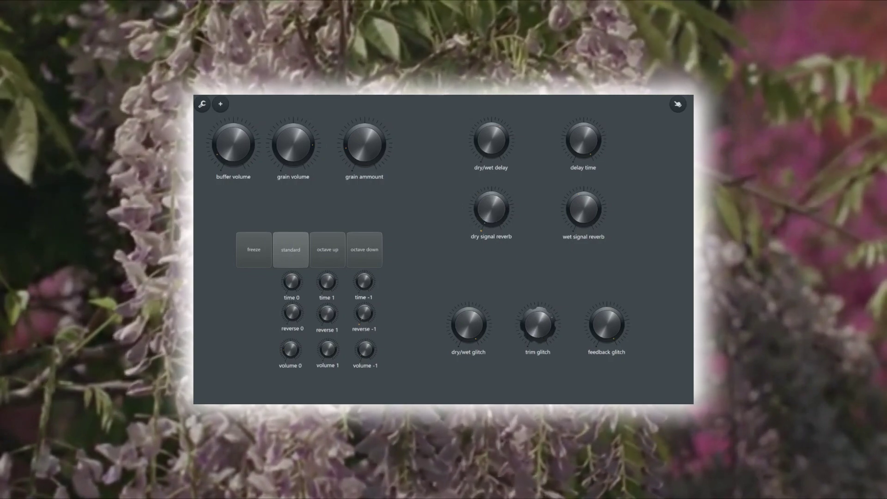
Step: Switch on octave up and turn down the feedback glitch, trim glitch, wet signal reverb and delay time knobs
{"action": "left_click", "coordinate": [336, 249]}
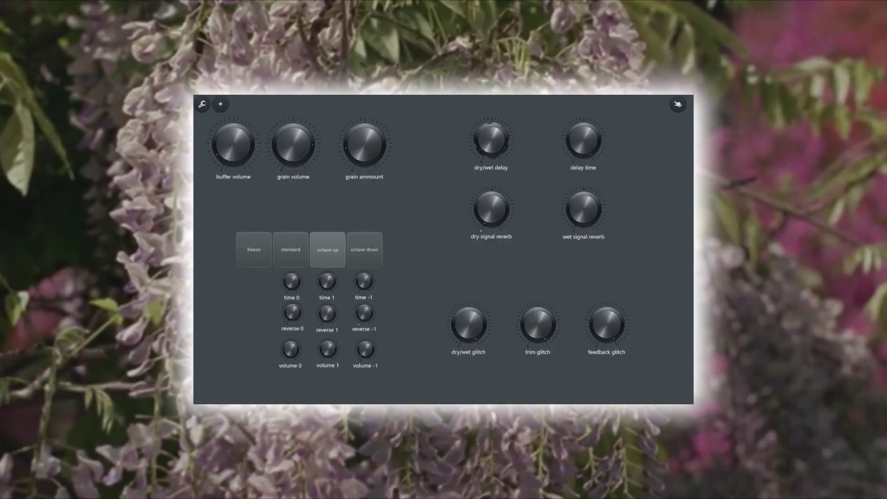
{"action": "left_click_drag", "start_coordinate": [602, 321], "coordinate": [602, 363]}
{"action": "left_click_drag", "start_coordinate": [544, 321], "coordinate": [544, 325]}
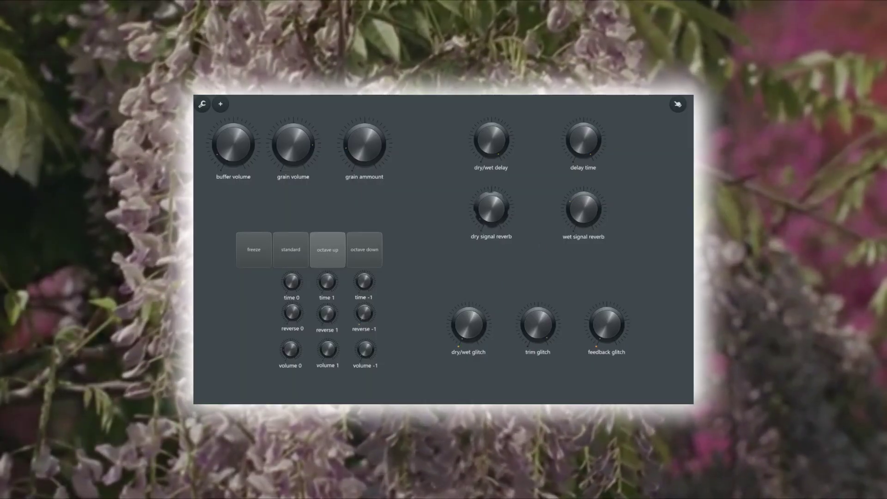
{"action": "left_click_drag", "start_coordinate": [580, 205], "coordinate": [580, 235]}
{"action": "left_click_drag", "start_coordinate": [575, 141], "coordinate": [576, 176]}
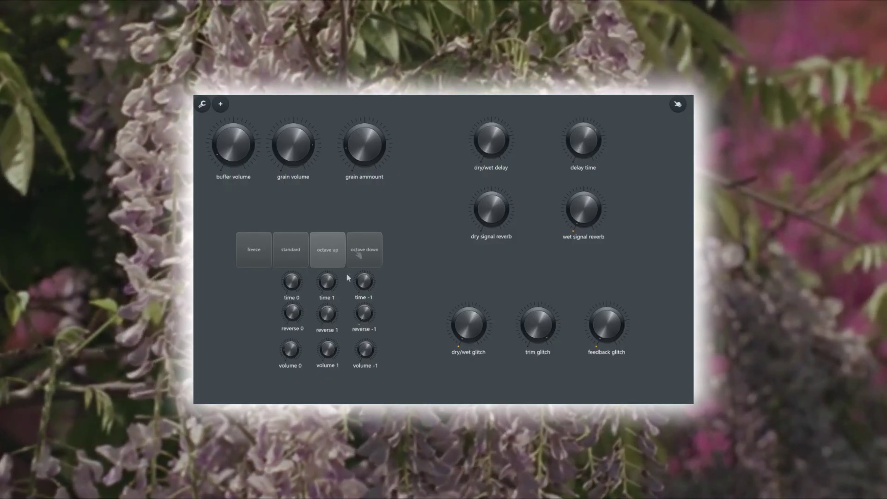
Step: Test the octave buttons by switching octave down on and off and toggling octave up
{"action": "left_click", "coordinate": [365, 252]}
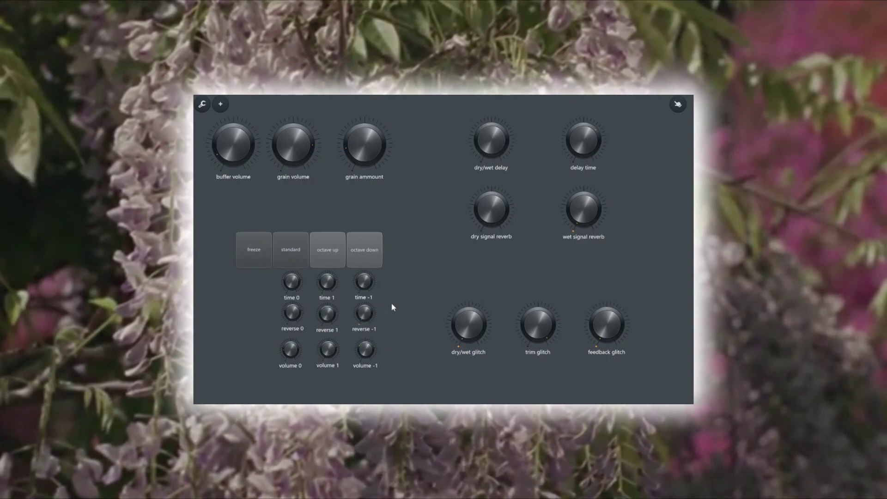
{"action": "left_click", "coordinate": [366, 251]}
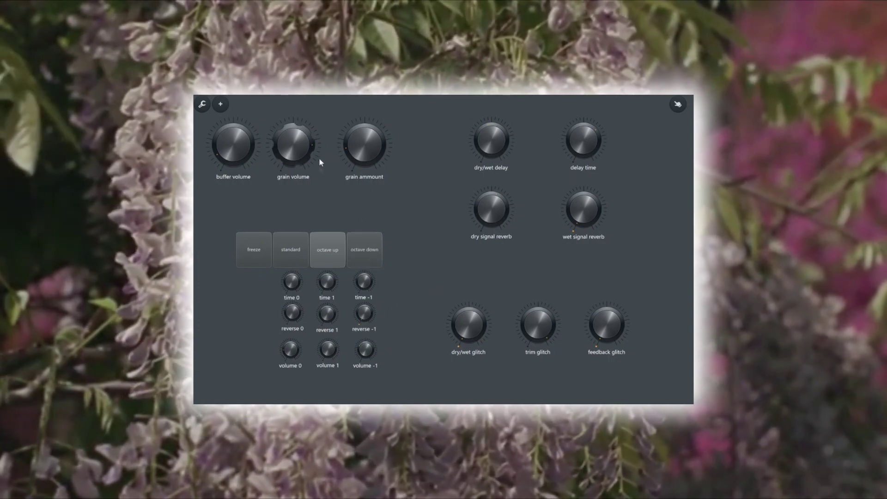
{"action": "left_click", "coordinate": [325, 252]}
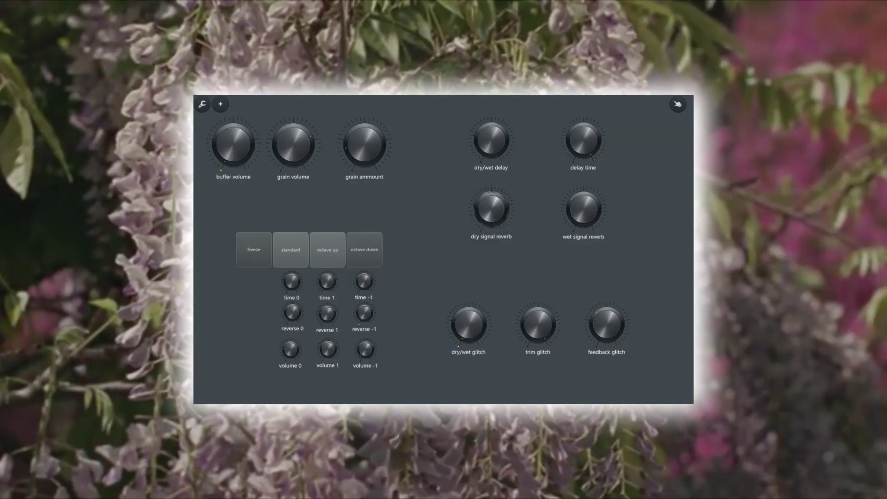
Step: Lower the dry signal reverb, raise the wet signal reverb and switch off the standard voice
{"action": "left_click_drag", "start_coordinate": [495, 214], "coordinate": [495, 223]}
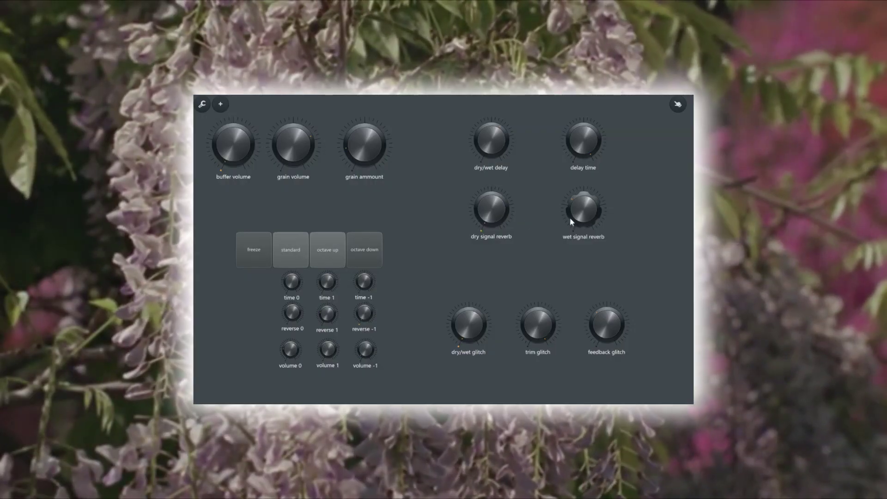
{"action": "left_click_drag", "start_coordinate": [572, 219], "coordinate": [572, 213]}
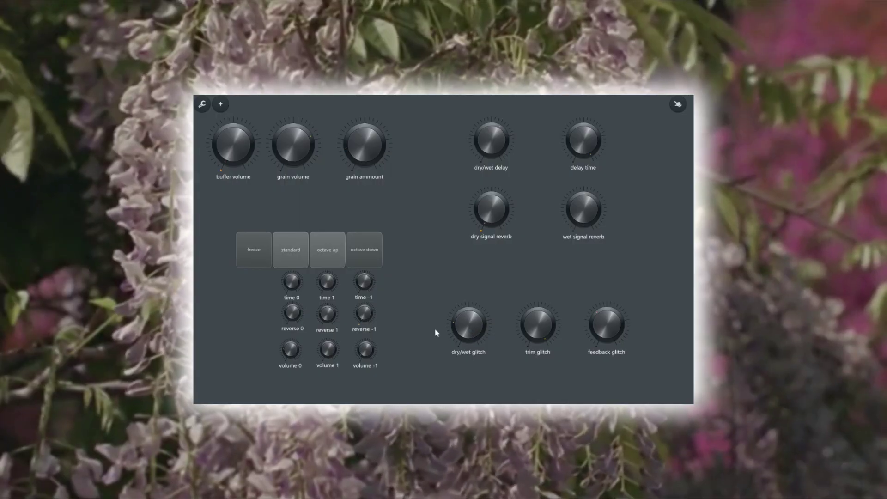
{"action": "left_click", "coordinate": [305, 267]}
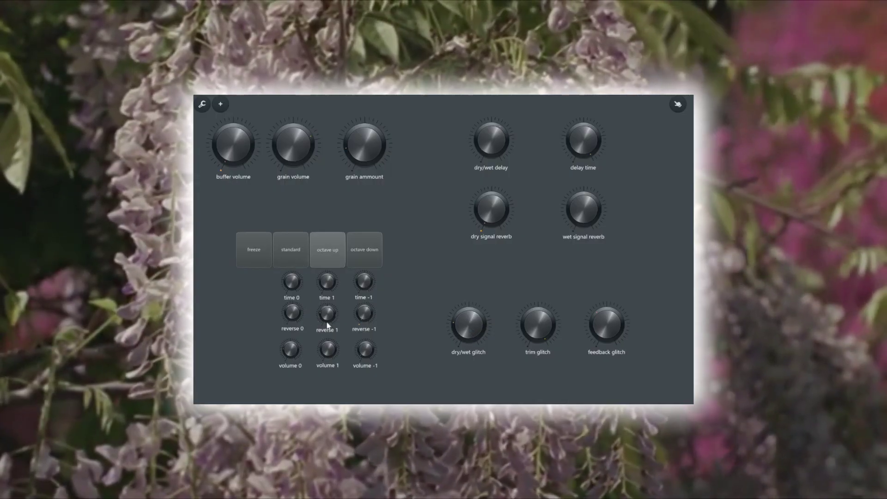